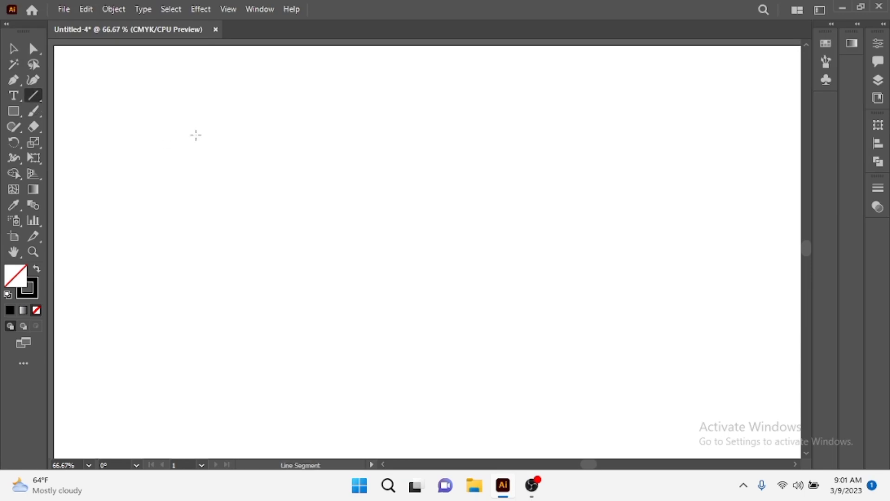
Step: Draw a vertical line and repeat an offset copy into ten evenly spaced lines
drag(243, 101, 243, 364)
click(14, 50)
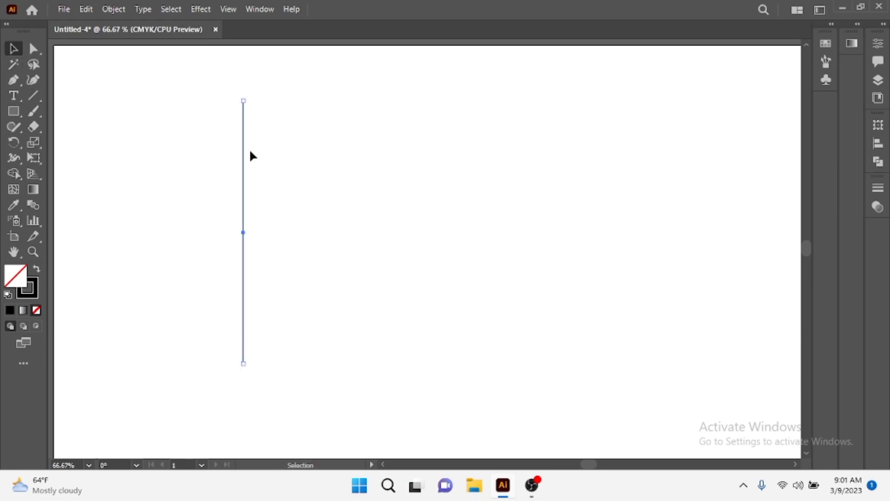
drag(244, 147, 283, 145)
key(ctrl+d)
key(ctrl+d)
key(ctrl+d)
Step: Select all ten vertical lines and move them to the right
drag(187, 83, 477, 135)
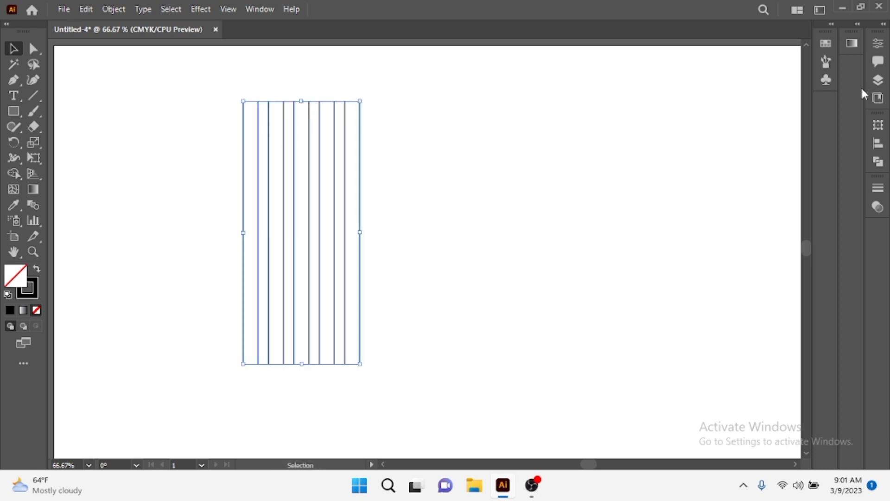
click(877, 144)
click(840, 121)
drag(360, 218, 431, 223)
click(286, 310)
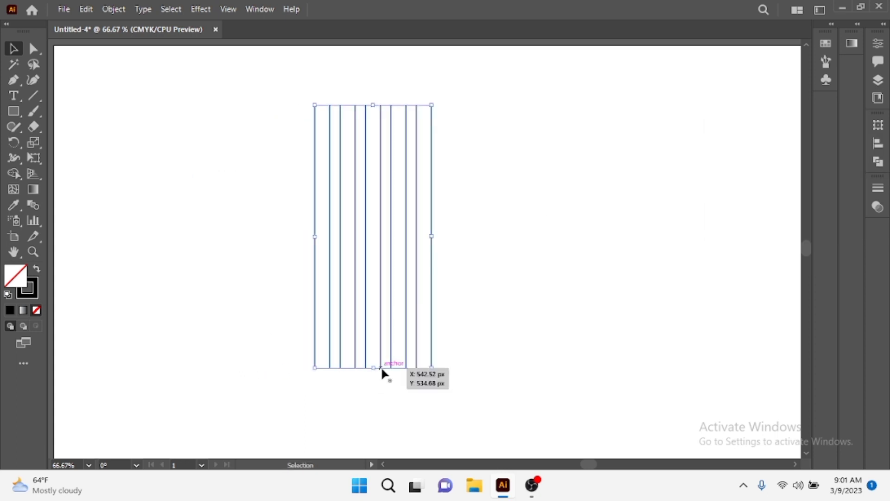
Step: Shorten the ten vertical lines from the bottom and reselect them
click(290, 352)
drag(293, 359, 463, 395)
drag(372, 368, 372, 325)
click(513, 297)
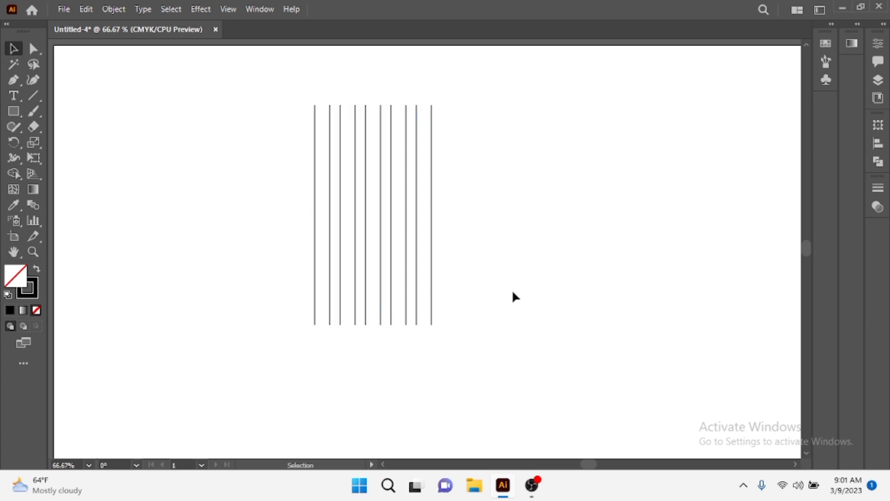
mouse_move(459, 91)
mouse_down()
mouse_move(359, 120)
mouse_move(373, 111)
mouse_up()
Step: Make a 90° rotated copy of the lines as horizontals across the top
click(443, 156)
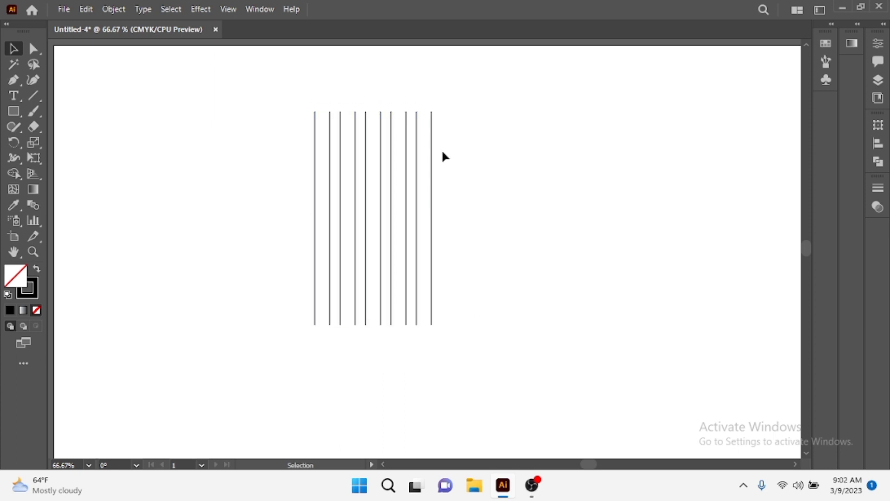
right_click(431, 115)
click(608, 344)
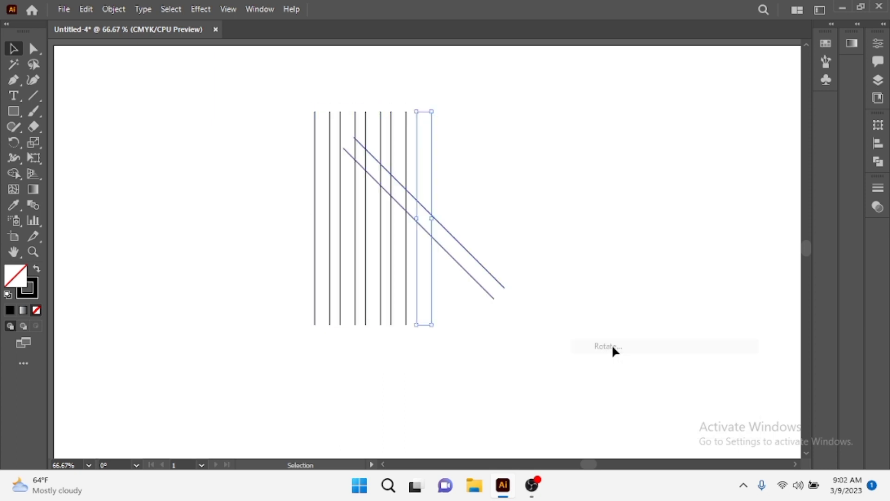
text(90)
click(515, 347)
drag(488, 226, 436, 134)
click(489, 200)
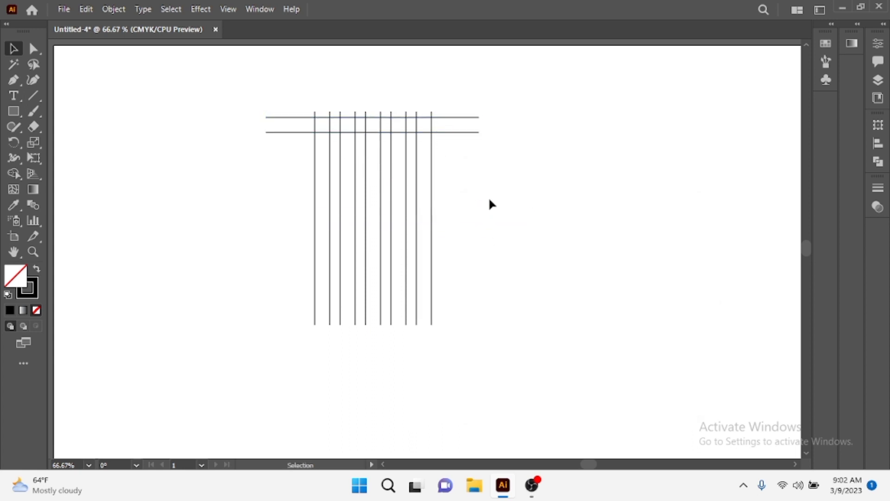
Step: Extend the vertical lines downward
right_click(445, 264)
drag(495, 294, 278, 338)
drag(373, 324, 375, 345)
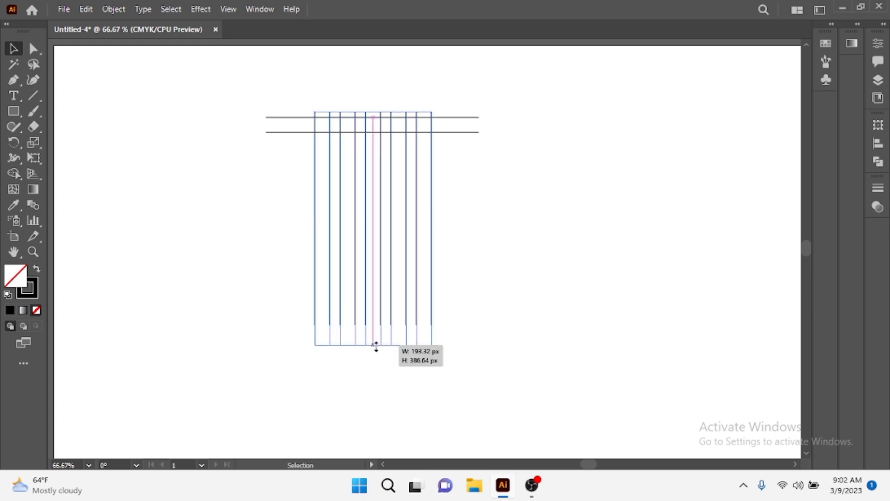
Step: Rotate a 45° copy of the rightmost line and reflect a copy to form an X
drag(448, 325, 408, 346)
right_click(438, 232)
click(599, 241)
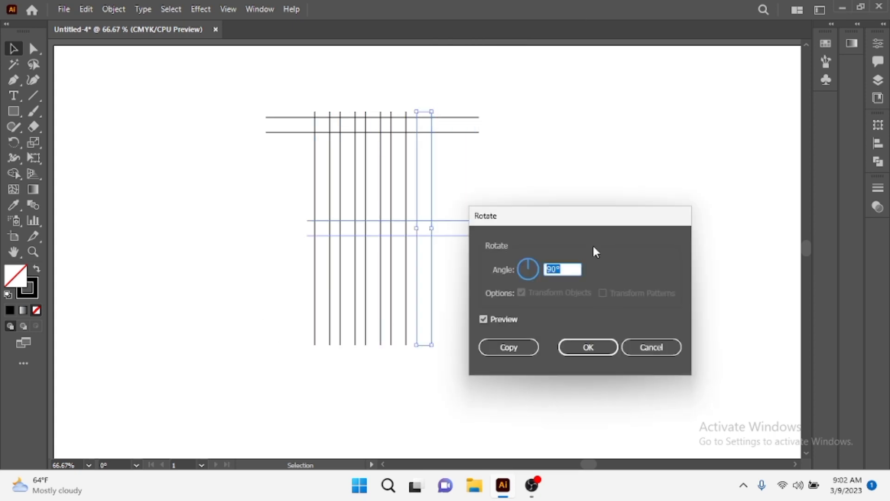
click(508, 346)
right_click(469, 258)
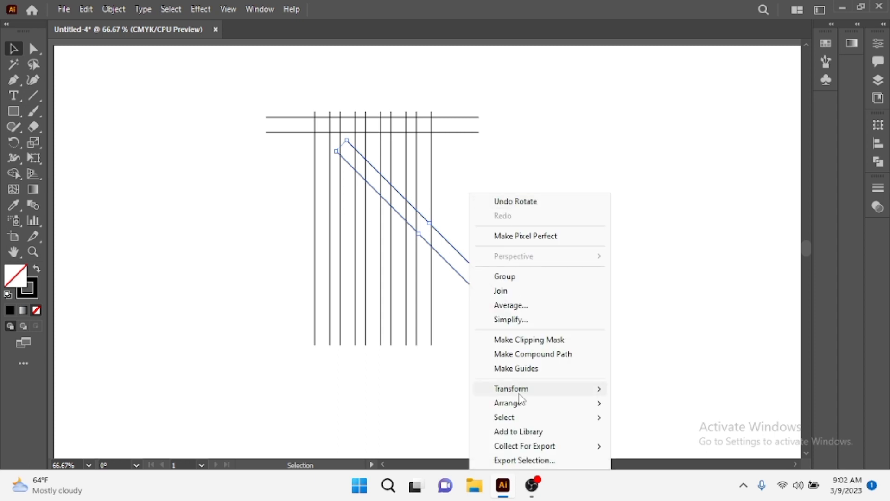
click(639, 319)
click(368, 322)
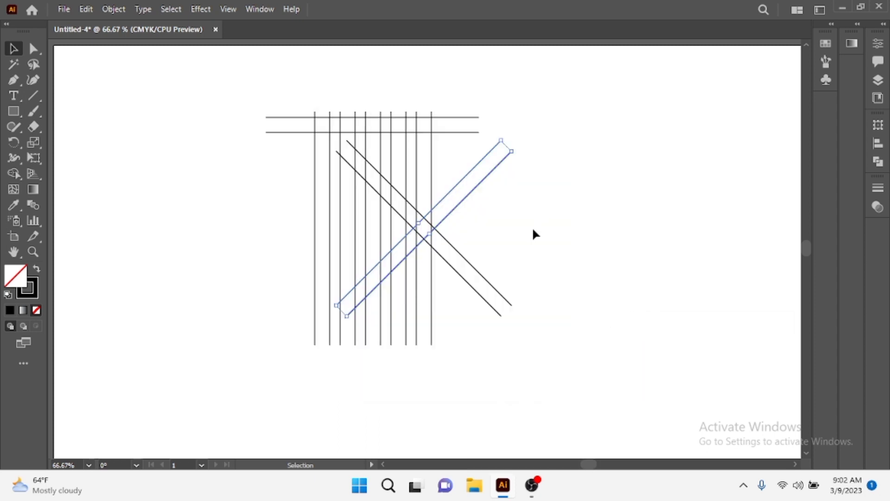
click(488, 185)
mouse_move(466, 184)
mouse_down()
mouse_move(463, 205)
mouse_move(422, 193)
mouse_up()
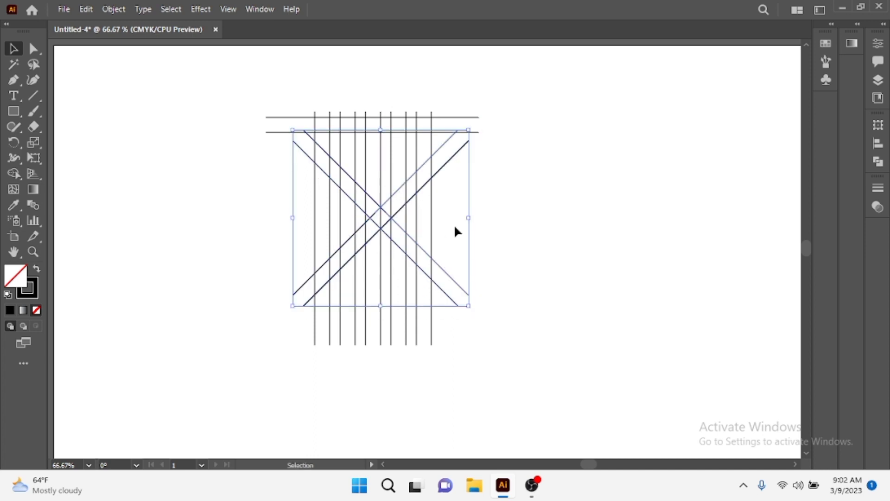
Step: Move the diagonal X lower down the vertical lines
scroll(358, 207, up, 1)
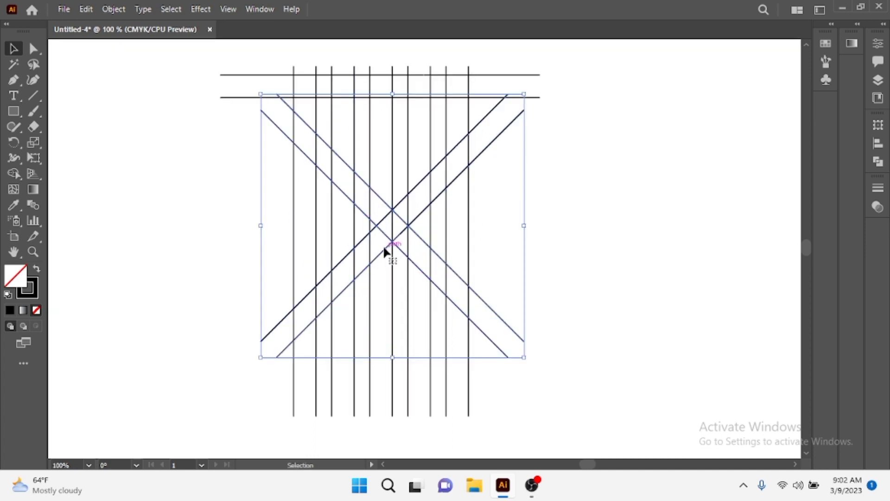
drag(384, 250, 374, 271)
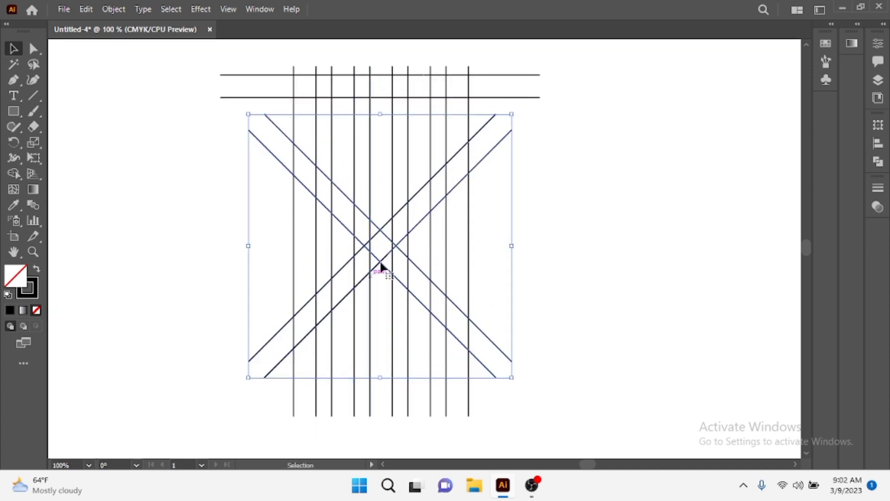
scroll(382, 261, down, 1)
scroll(381, 258, up, 1)
drag(383, 274, 390, 297)
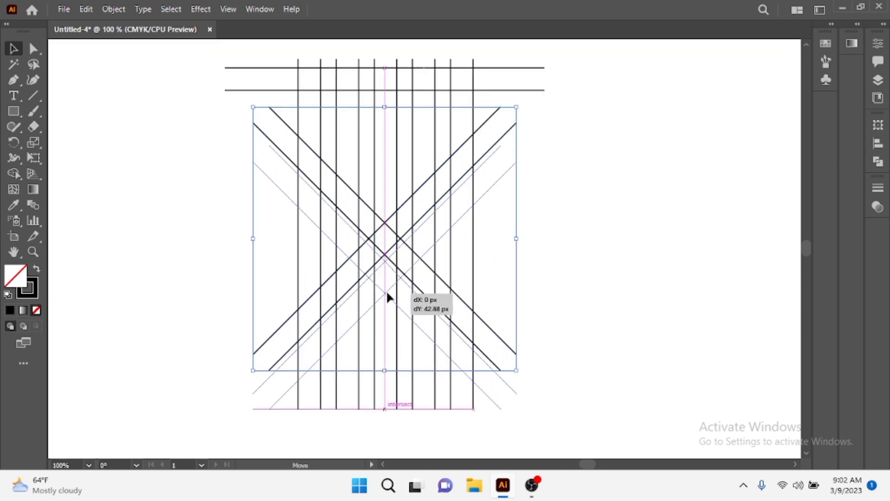
scroll(416, 200, down, 1)
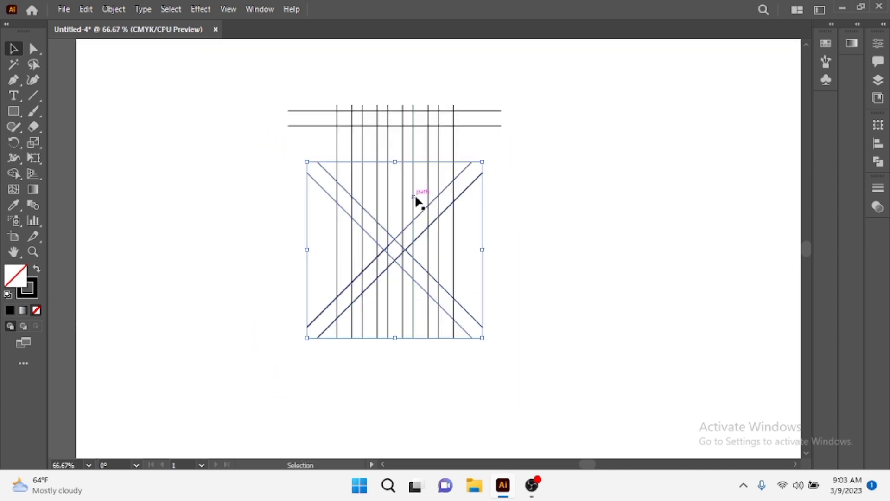
click(519, 200)
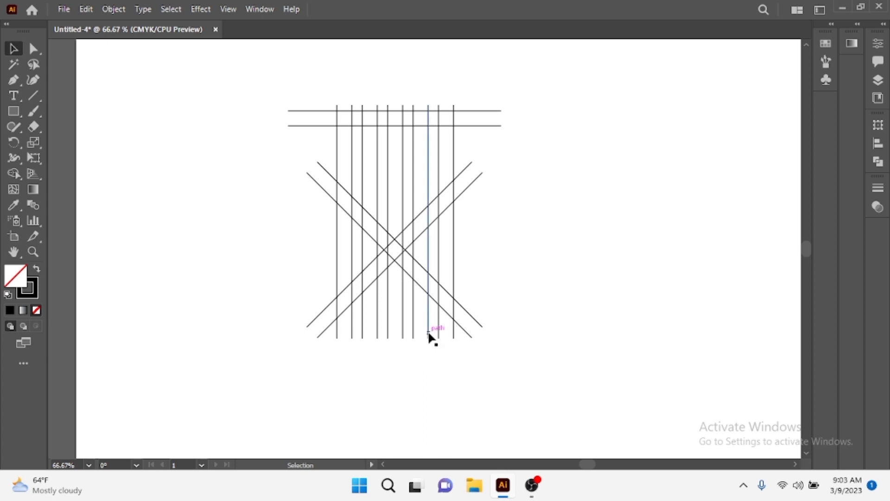
Step: Extend the vertical lines further downward
scroll(428, 337, up, 1)
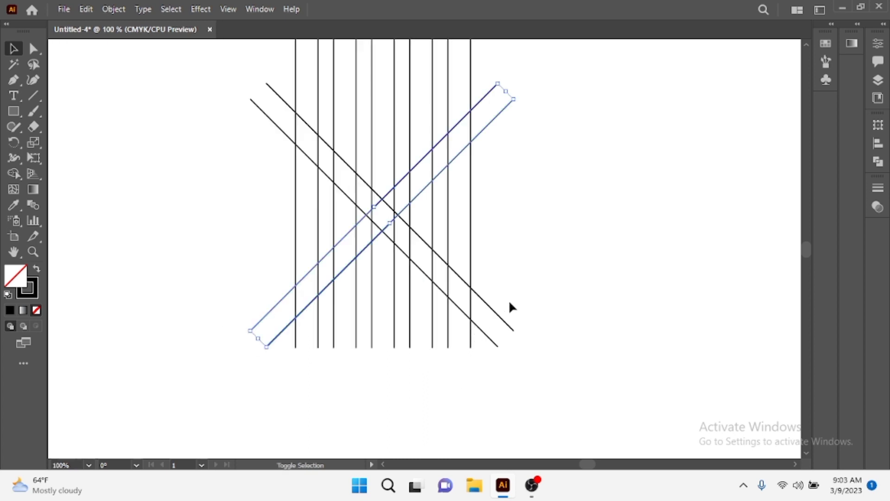
click(505, 325)
click(366, 361)
drag(291, 343, 471, 345)
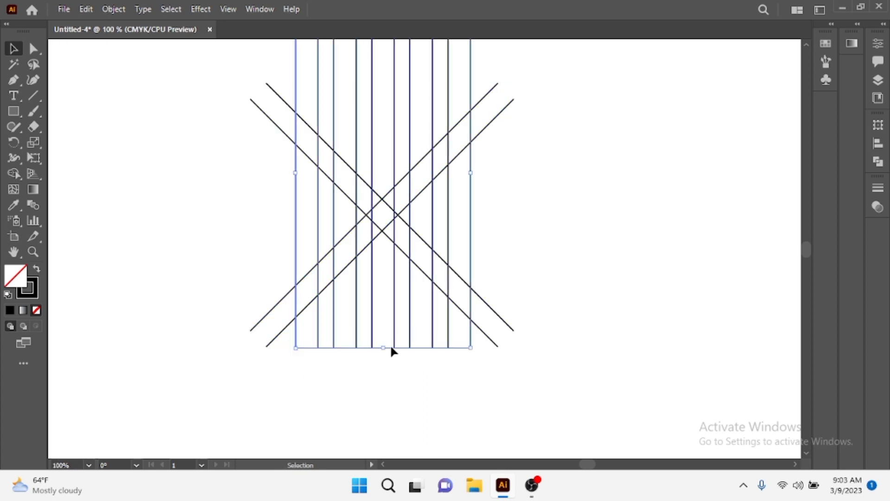
drag(392, 347, 388, 411)
click(527, 314)
Step: Duplicate the four diagonals lower down and nudge the copy into alignment
drag(527, 313, 487, 353)
drag(271, 298, 246, 353)
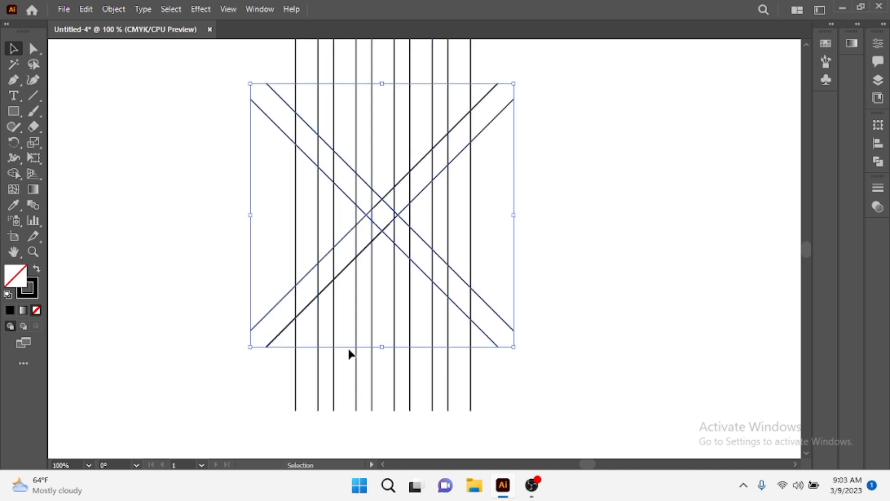
drag(487, 339, 484, 426)
scroll(389, 295, up, 2)
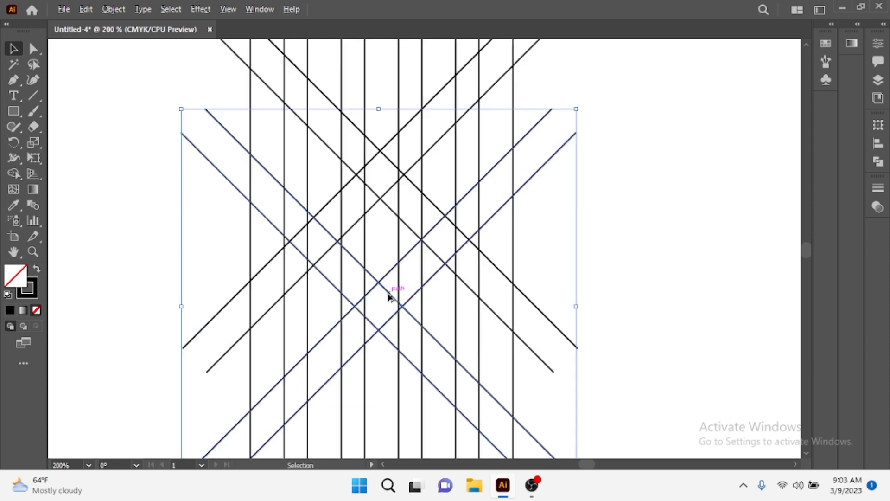
mouse_move(378, 284)
mouse_down()
mouse_move(382, 277)
mouse_move(380, 288)
mouse_up()
scroll(380, 290, up, 1)
scroll(382, 297, down, 2)
scroll(383, 306, down, 1)
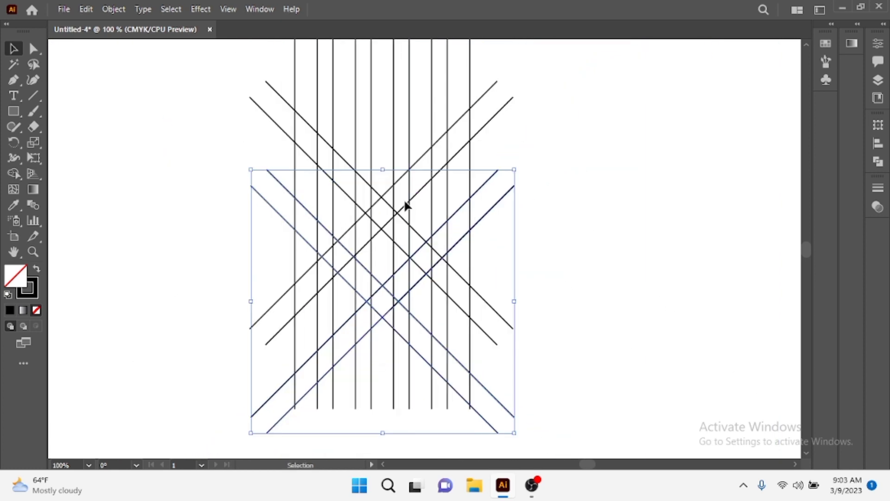
scroll(398, 278, down, 1)
Step: Stretch the vertical lines further down
click(394, 385)
scroll(409, 360, up, 1)
drag(334, 317, 333, 318)
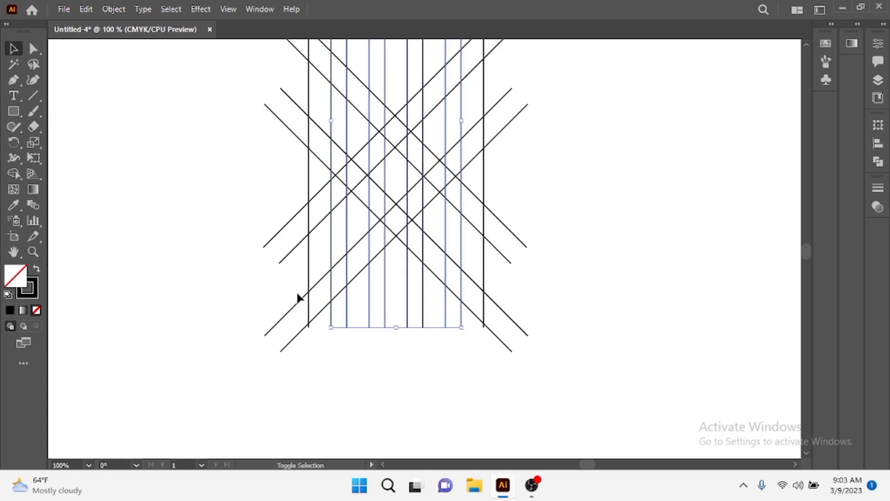
shift+click(309, 278)
shift+click(483, 295)
drag(396, 328, 396, 433)
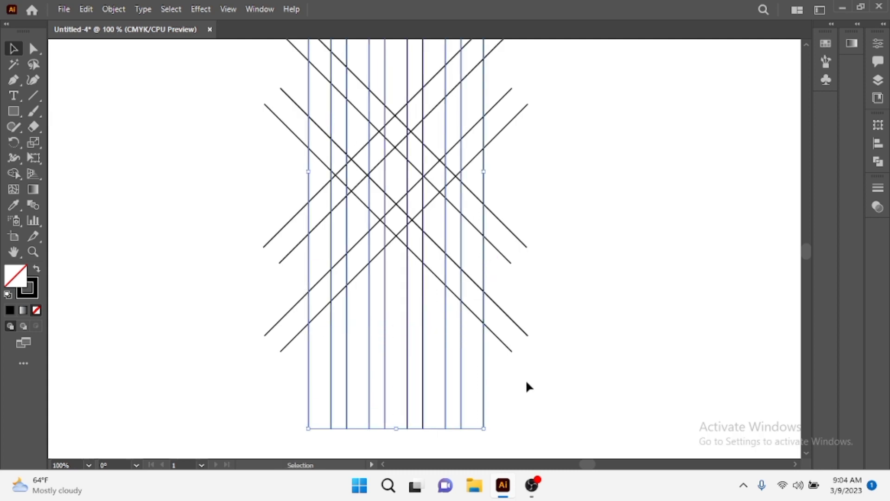
Step: Drop a third offset copy of the diagonal pair lower and zoom out
click(510, 348)
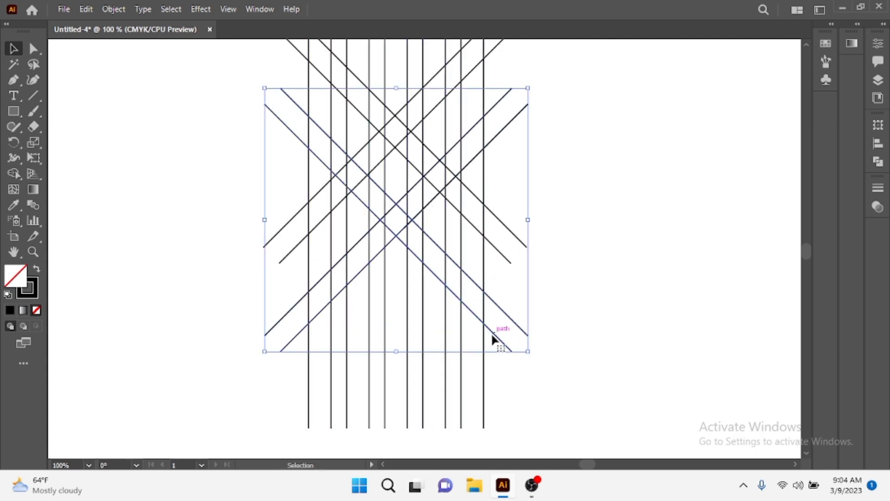
mouse_move(491, 332)
mouse_down()
mouse_move(494, 484)
mouse_move(499, 366)
mouse_up()
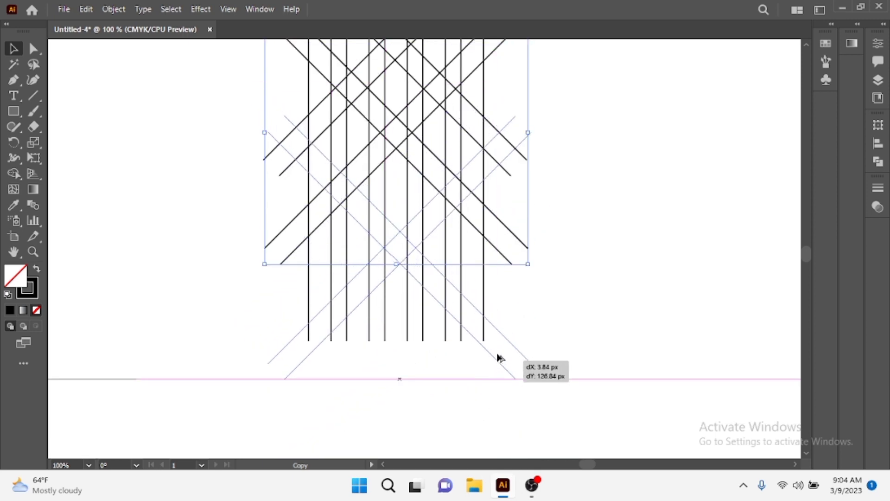
drag(498, 366, 495, 353)
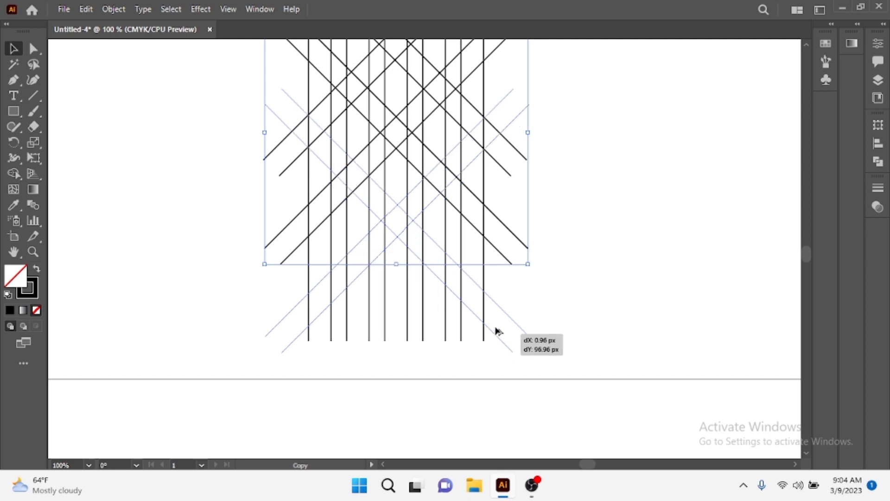
drag(494, 351, 494, 341)
click(563, 276)
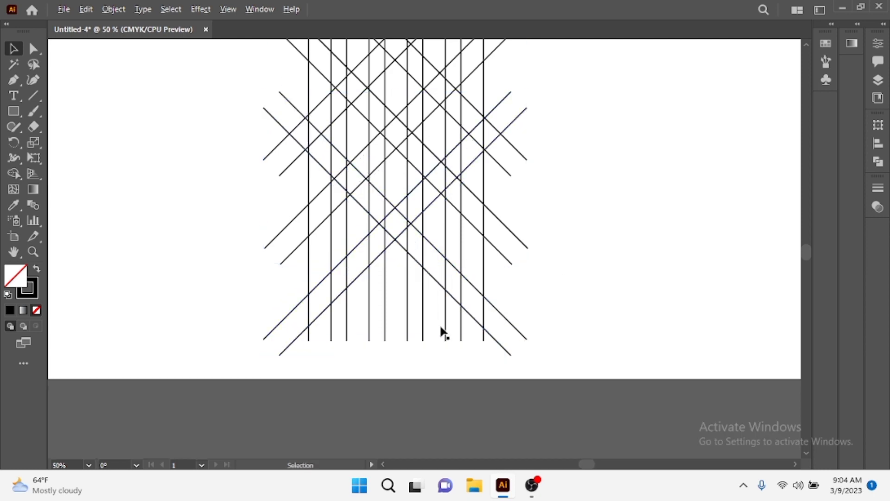
key(ctrl+minus)
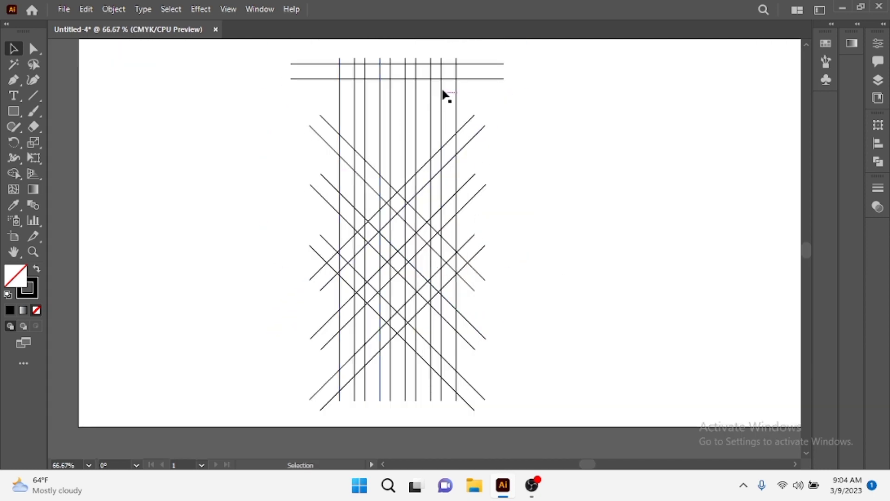
Step: Add close parallel copies of four diagonal lines
key(ctrl+plus)
drag(468, 146, 473, 139)
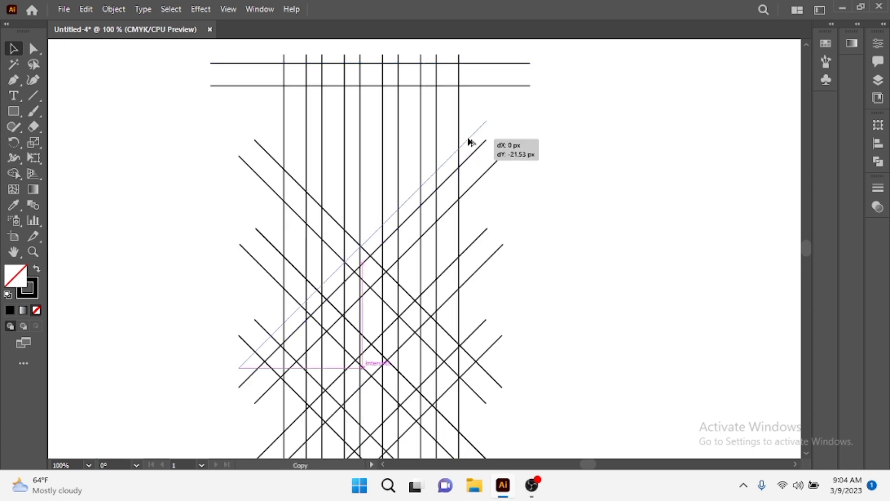
drag(304, 184, 308, 177)
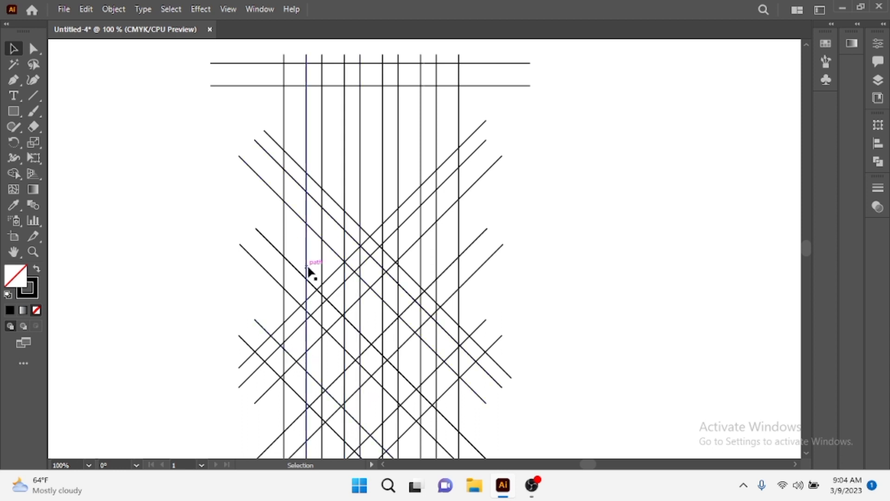
scroll(321, 223, up, 1)
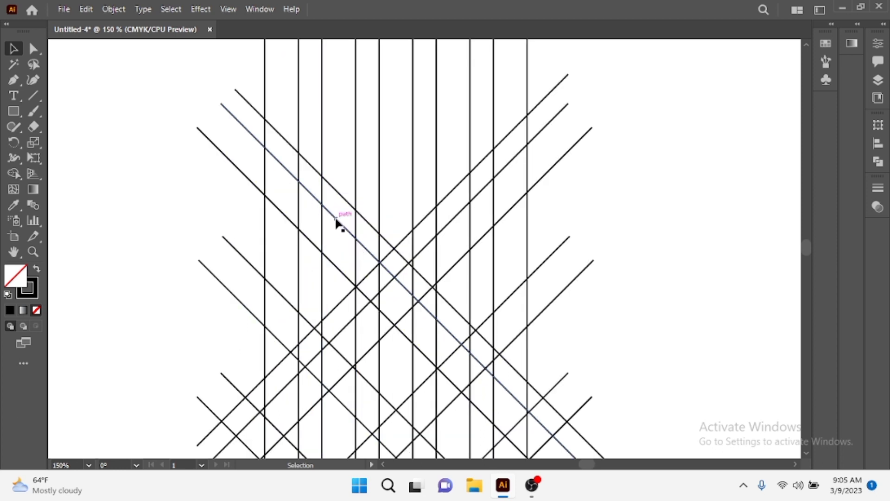
drag(338, 221, 339, 219)
mouse_move(301, 257)
mouse_down()
mouse_move(314, 253)
mouse_move(278, 266)
mouse_up()
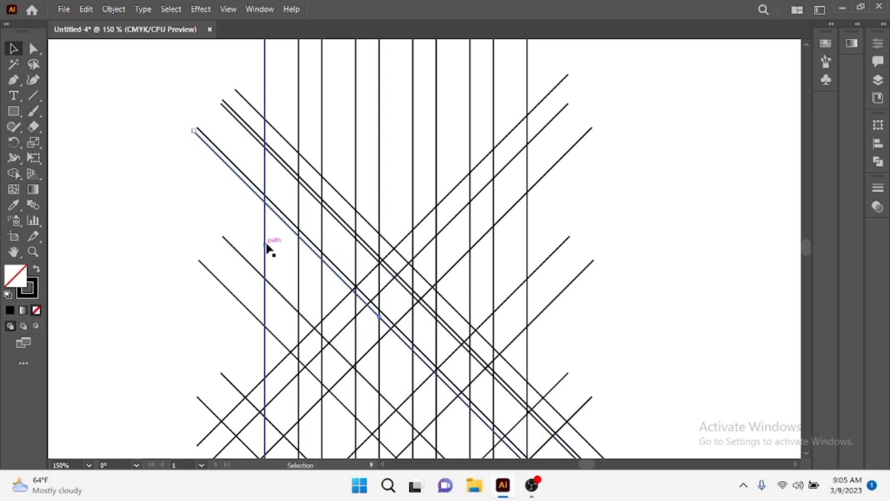
scroll(268, 249, down, 1)
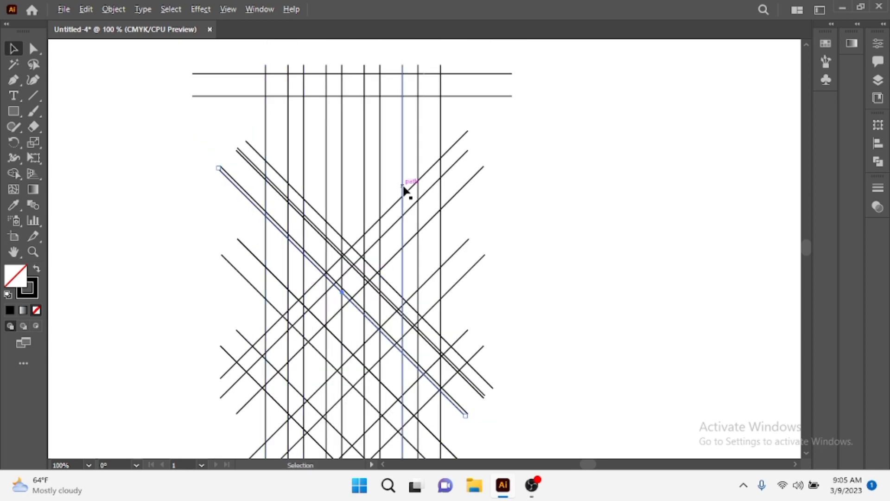
scroll(405, 188, up, 1)
Step: Copy a vertical line and the top horizontal line slightly offset, then select all lines
drag(404, 184, 363, 204)
scroll(399, 194, down, 2)
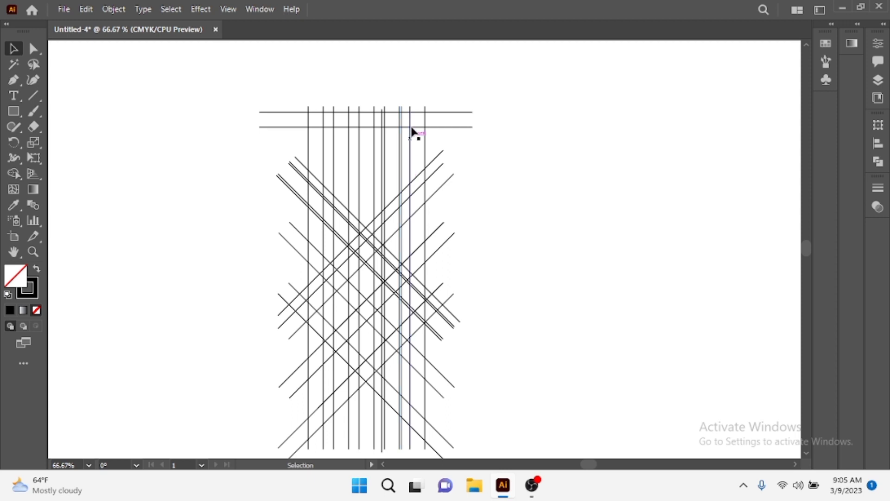
drag(440, 128, 440, 141)
click(188, 266)
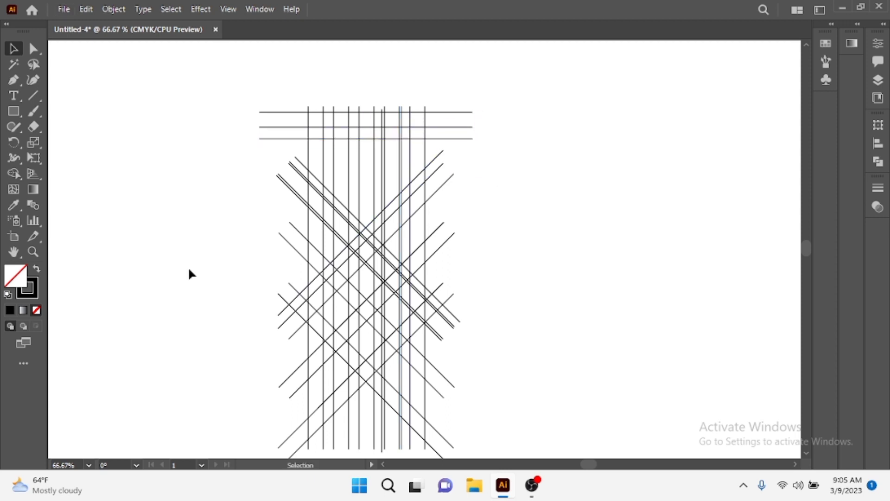
scroll(188, 267, down, 1)
mouse_move(266, 80)
mouse_down()
mouse_move(389, 279)
mouse_move(404, 254)
mouse_up()
Step: Switch to the Shape Builder tool with a black fill
scroll(371, 190, up, 1)
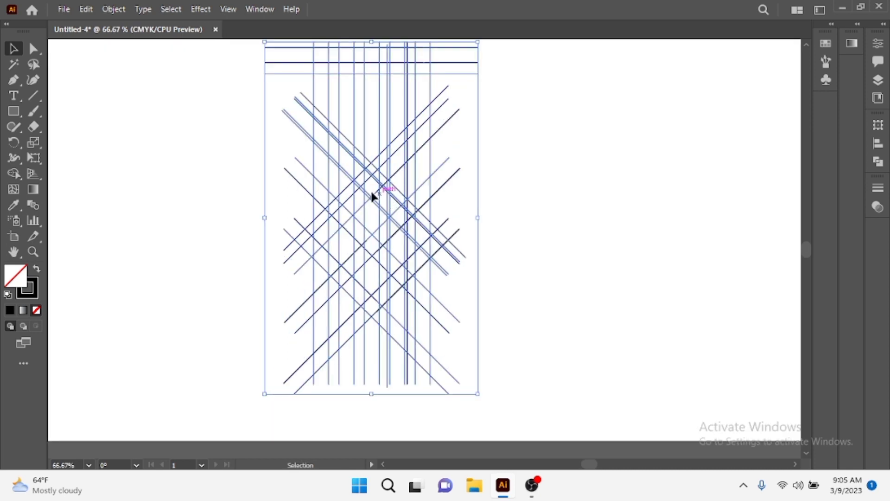
click(13, 174)
click(826, 43)
click(691, 78)
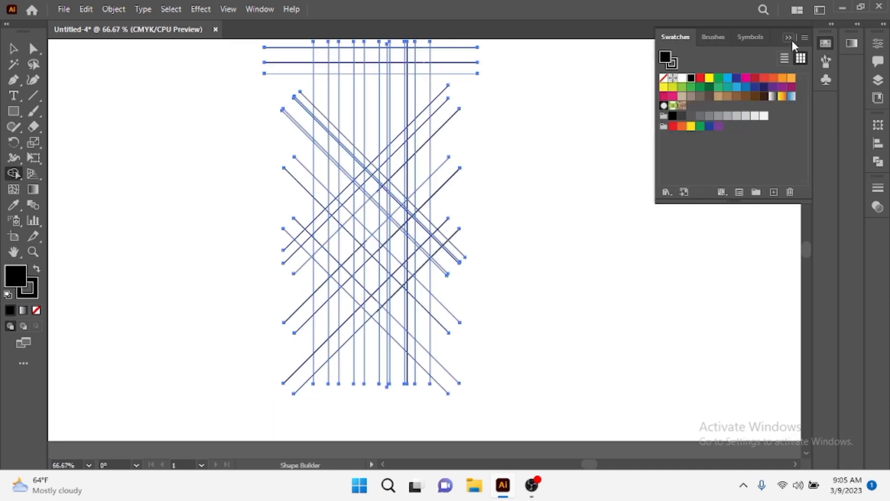
Step: Fill the top bar, side and centre strips, and left diagonal strip black
scroll(423, 146, up, 1)
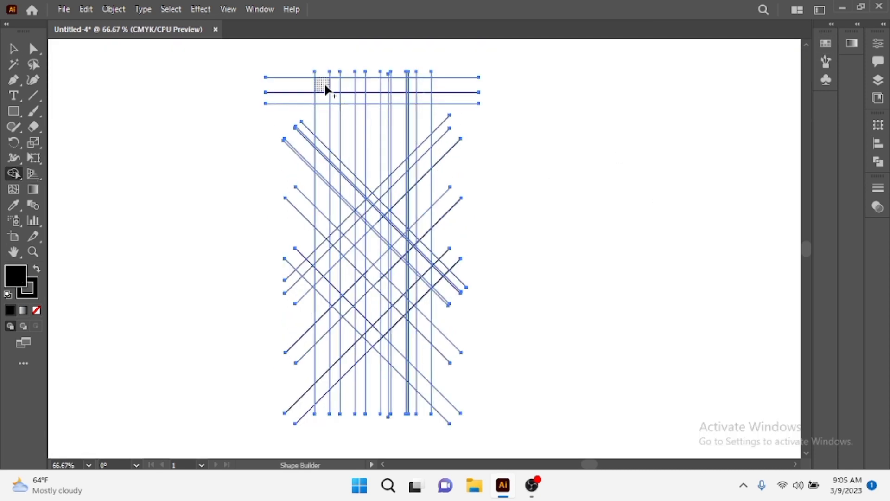
drag(420, 91, 425, 137)
drag(324, 96, 323, 136)
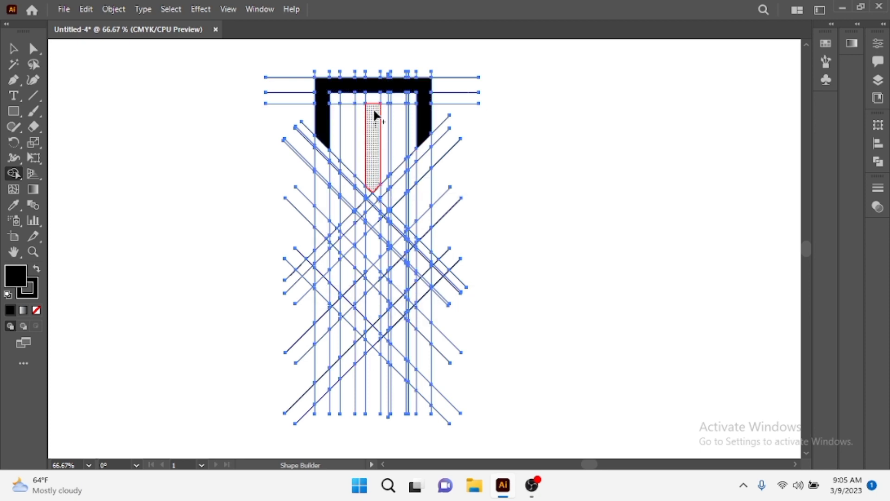
click(374, 114)
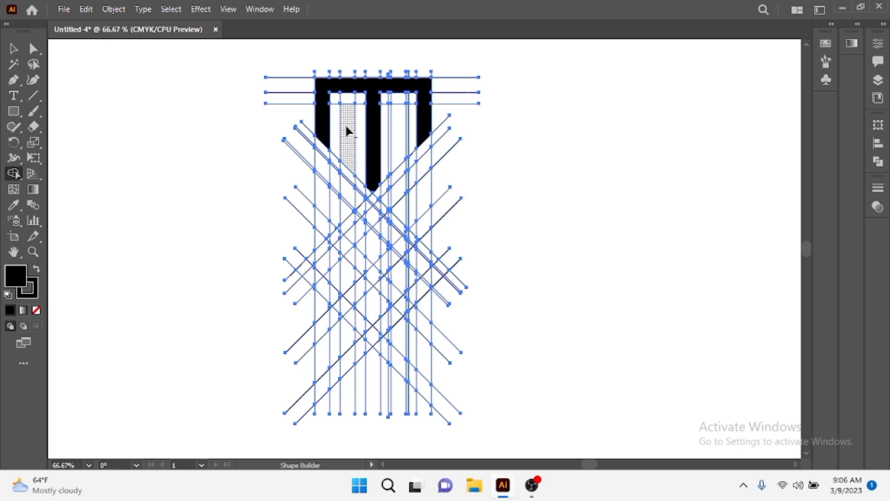
scroll(349, 132, up, 1)
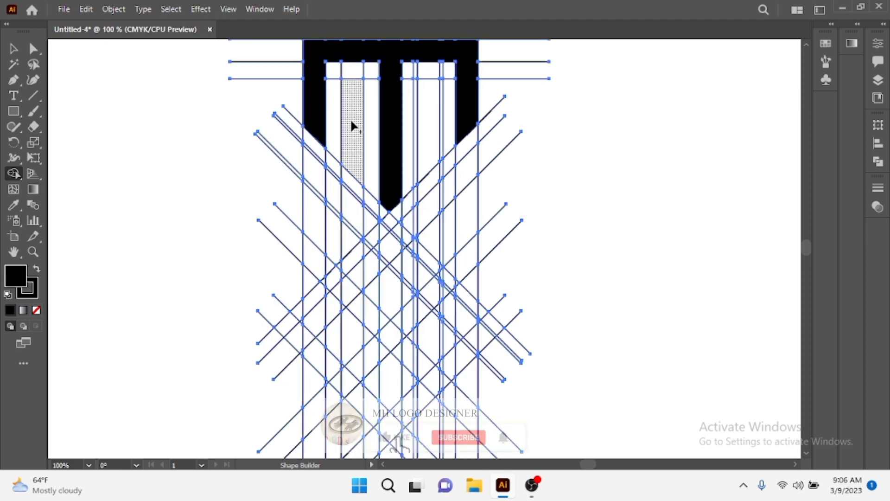
click(351, 174)
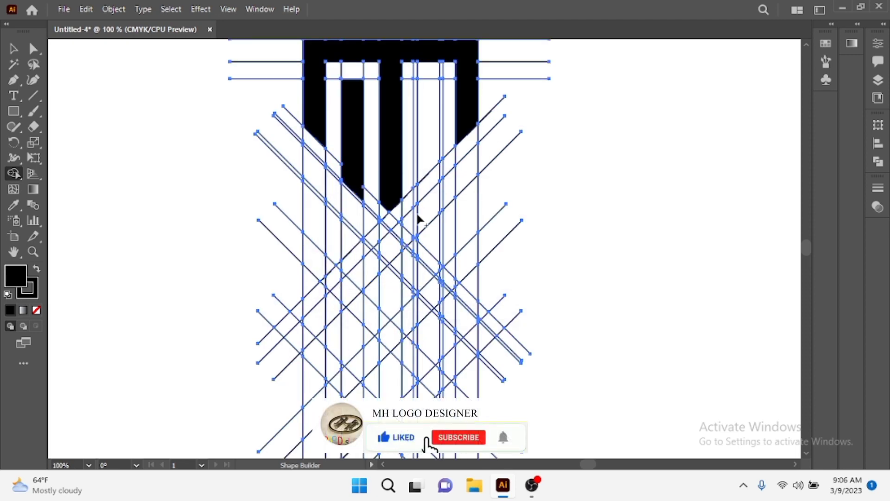
click(428, 171)
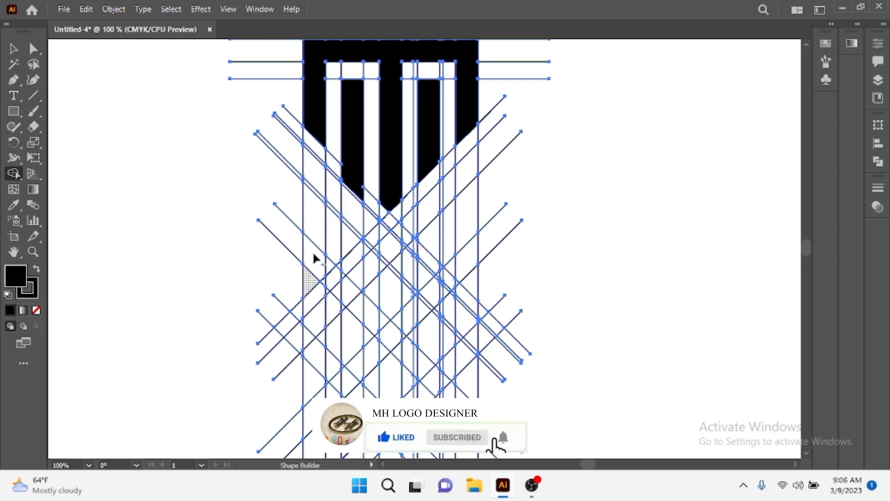
mouse_move(313, 169)
mouse_down()
mouse_move(371, 241)
mouse_move(451, 187)
mouse_move(449, 201)
mouse_up()
Step: Merge the diagonal strips into one black band
drag(354, 198, 318, 224)
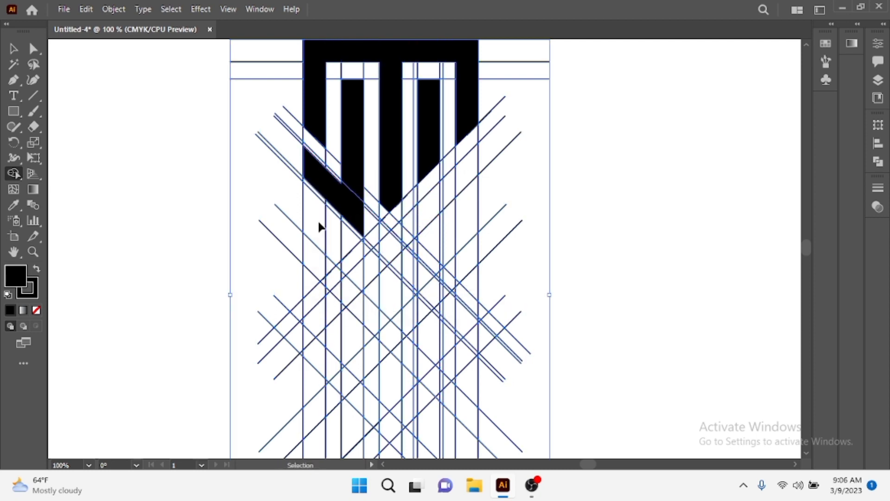
mouse_move(310, 173)
mouse_down()
mouse_move(378, 248)
mouse_move(392, 242)
mouse_up()
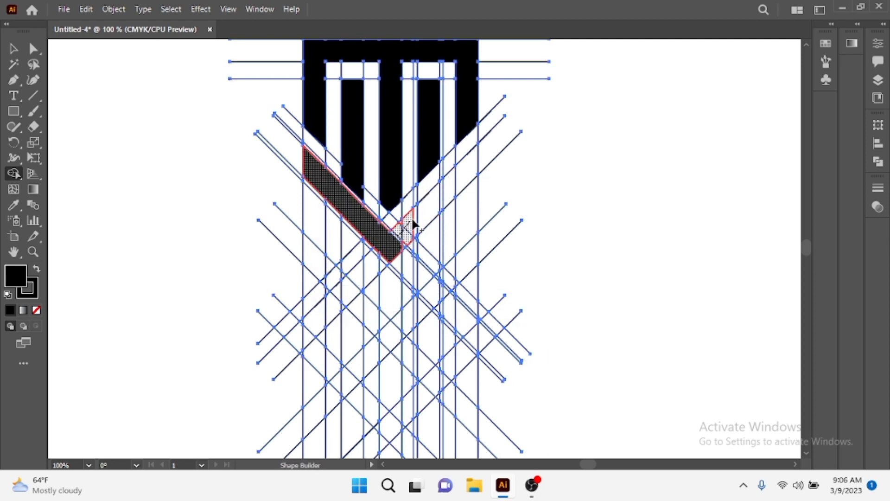
scroll(403, 229, up, 3)
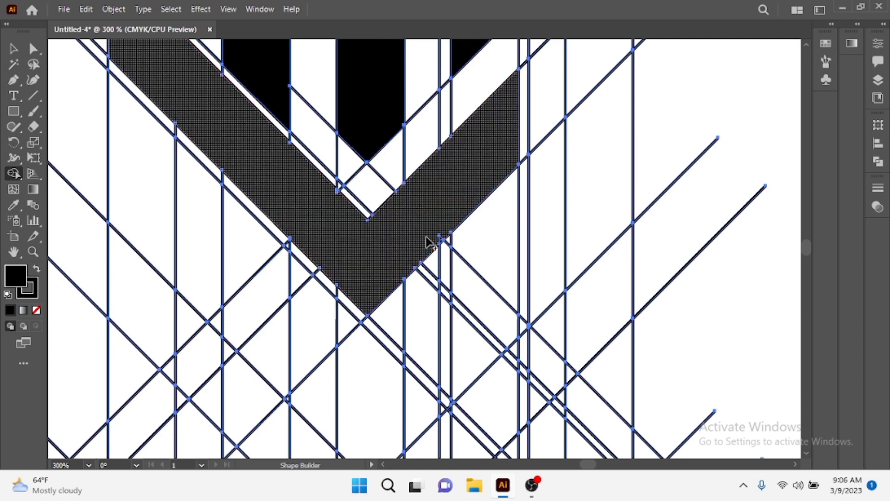
scroll(330, 215, down, 2)
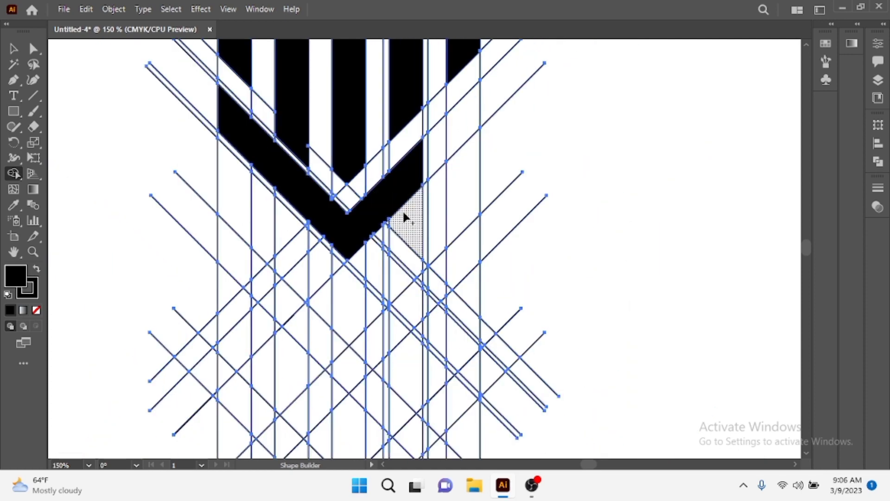
scroll(445, 169, down, 1)
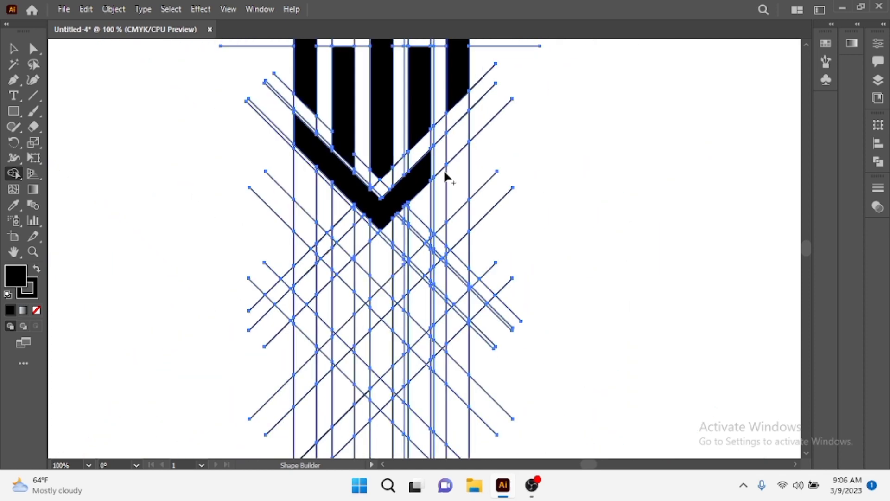
Step: Undo the wrong merge and rebuild the left diagonal strip with the cells above
key(v)
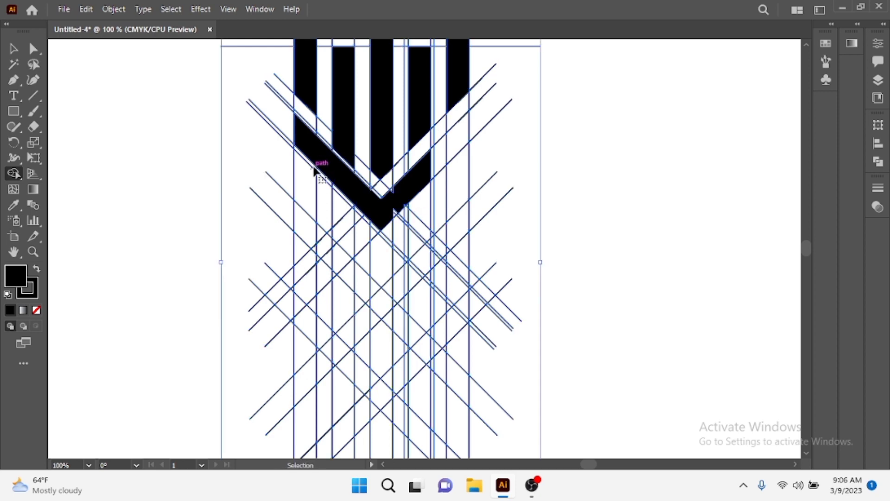
key(ctrl+z)
key(ctrl+z)
drag(312, 153, 357, 197)
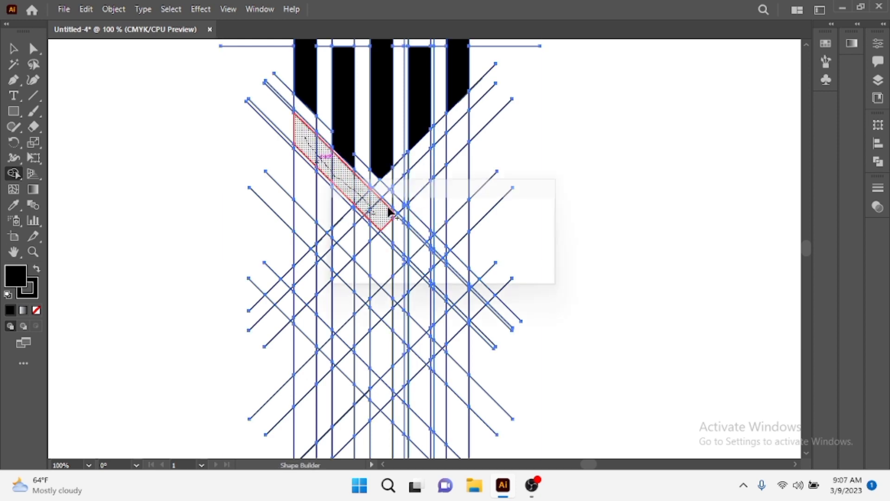
click(370, 209)
scroll(371, 218, up, 2)
mouse_move(374, 231)
mouse_down()
mouse_move(389, 211)
mouse_move(384, 190)
mouse_up()
scroll(318, 215, down, 1)
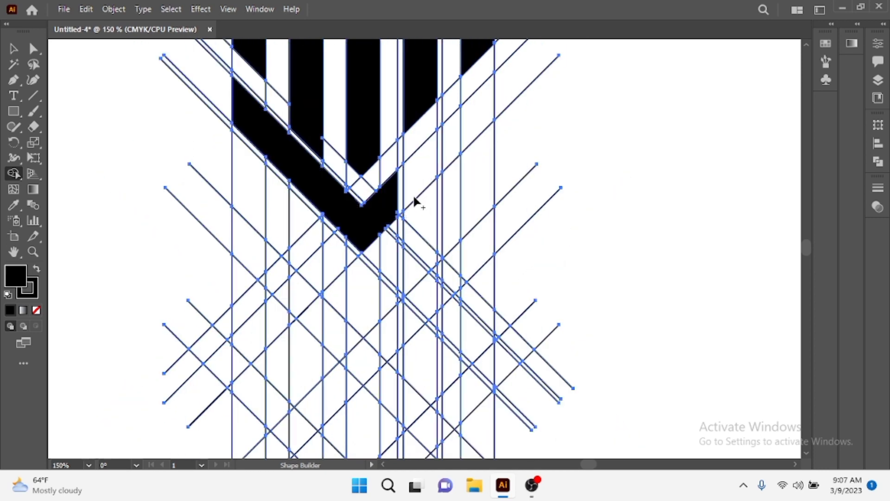
Step: Merge the right vertical strip, its diagonal cell and narrow right-side cells into black shapes
drag(416, 95, 416, 265)
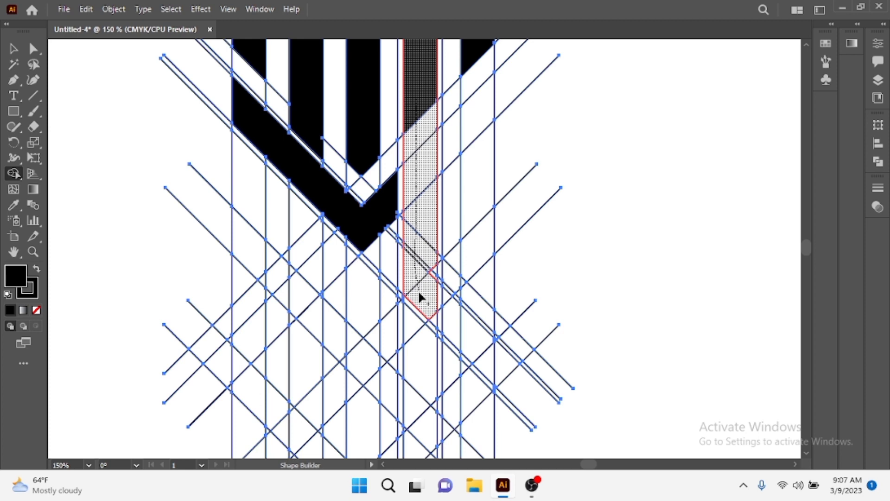
mouse_move(431, 269)
mouse_down()
mouse_move(383, 353)
mouse_move(343, 358)
mouse_up()
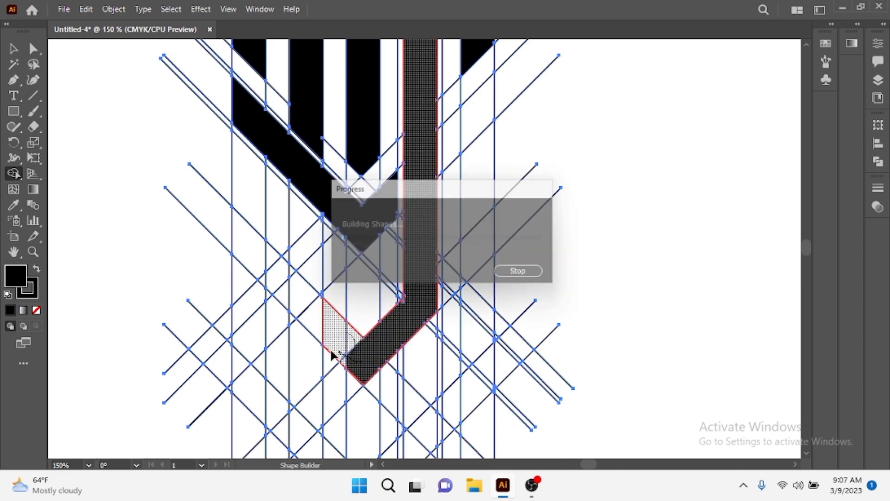
drag(302, 317, 304, 231)
scroll(299, 278, up, 1)
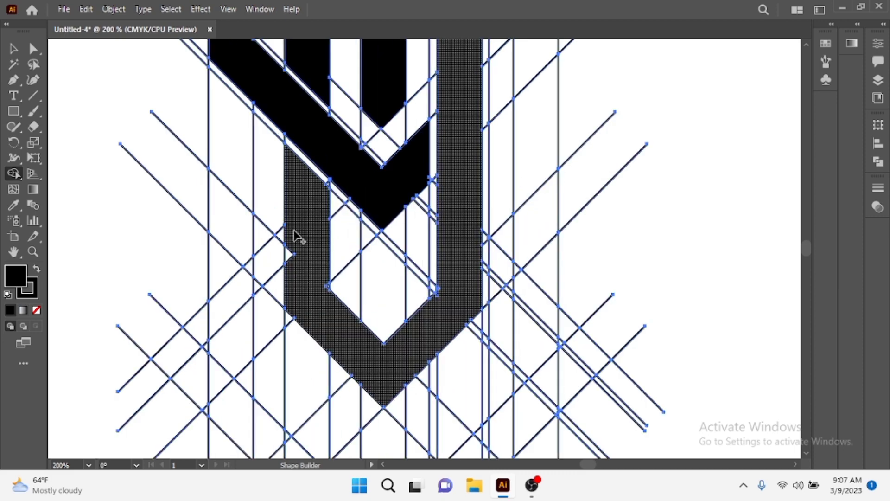
scroll(329, 315, up, 1)
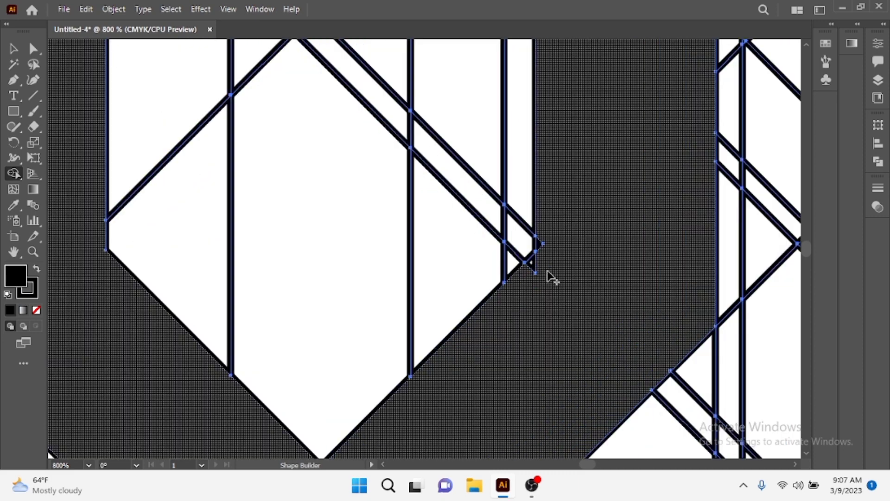
scroll(551, 276, up, 2)
scroll(510, 306, down, 3)
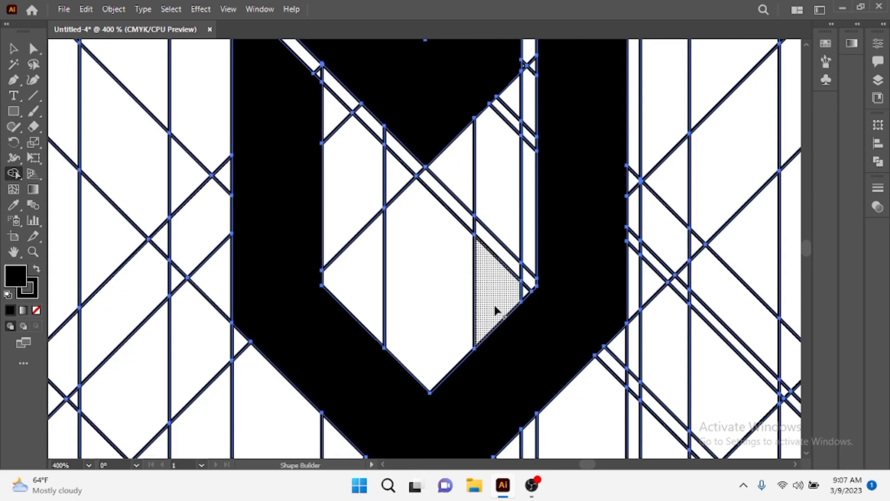
scroll(482, 290, down, 1)
scroll(483, 292, down, 1)
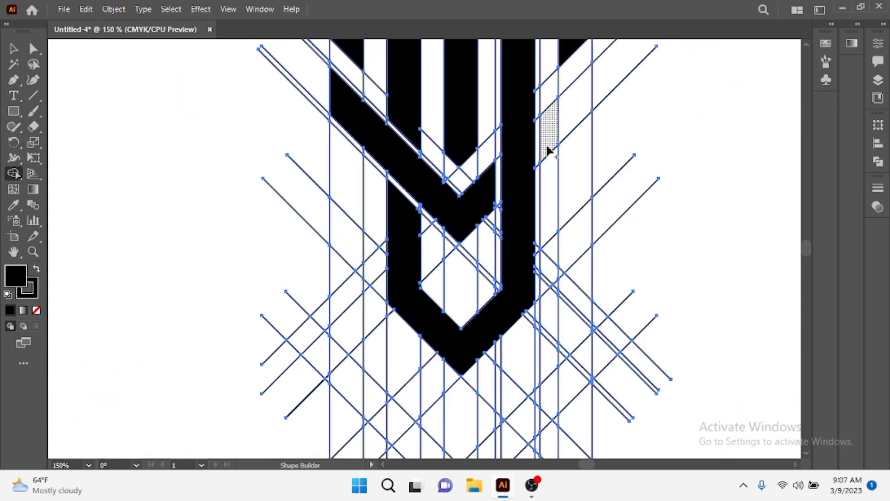
mouse_move(549, 149)
mouse_down()
mouse_move(567, 223)
mouse_move(569, 314)
mouse_move(567, 276)
mouse_up()
scroll(520, 210, down, 1)
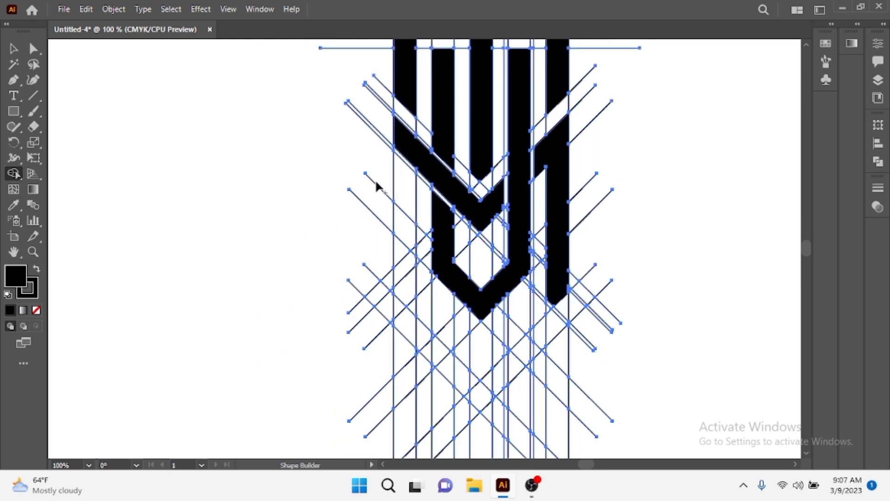
Step: Merge the left and right outer bands and delete their lower diagonal pieces
mouse_move(402, 141)
mouse_down()
mouse_move(399, 308)
mouse_move(407, 301)
mouse_move(418, 347)
mouse_move(458, 385)
mouse_move(483, 387)
mouse_up()
mouse_move(559, 308)
mouse_down()
mouse_move(506, 384)
mouse_move(476, 398)
mouse_up()
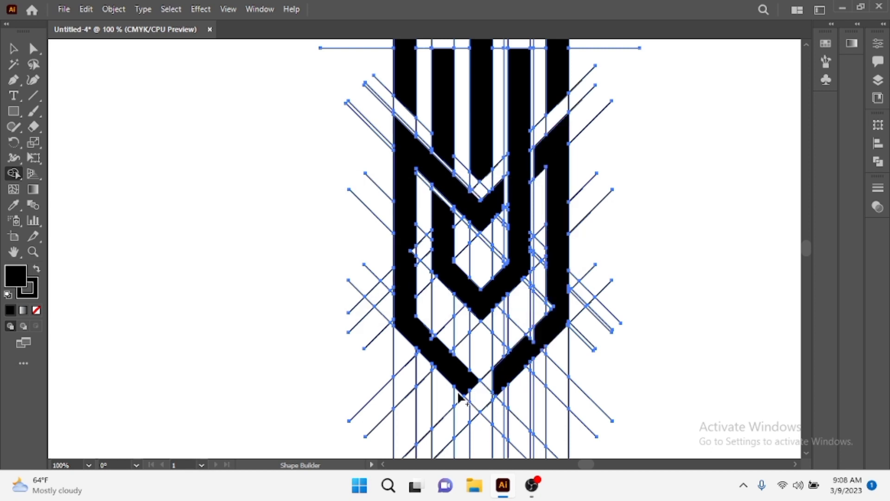
alt+click(466, 396)
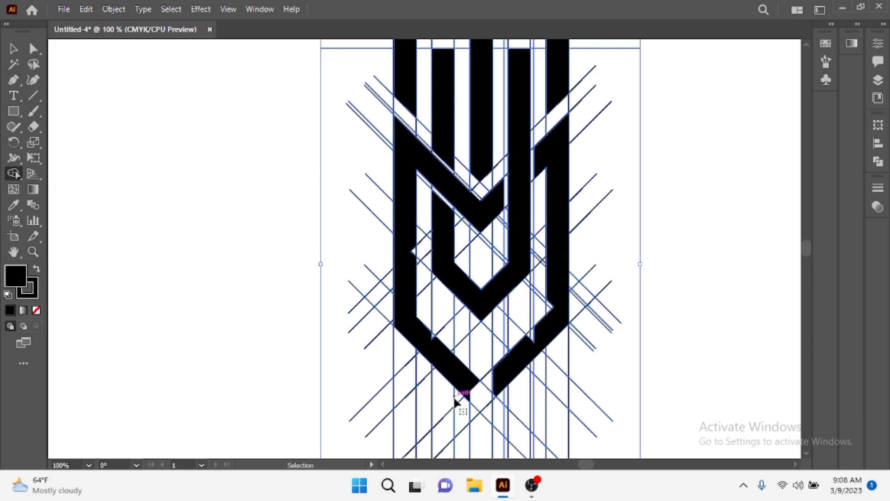
alt+click(515, 371)
alt+click(436, 343)
Step: Merge the small bottom regions into the right and left shapes, leaving a notch
mouse_move(538, 356)
mouse_down()
mouse_move(555, 316)
mouse_move(518, 368)
mouse_up()
scroll(514, 371, up, 1)
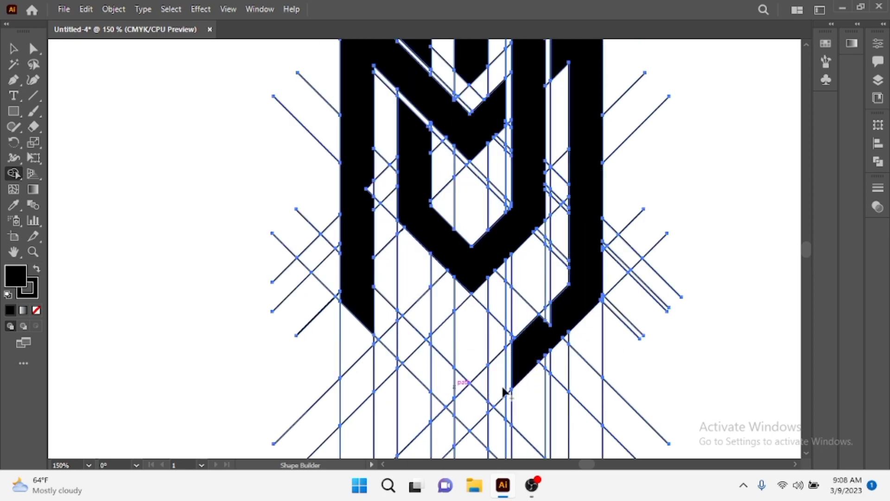
mouse_move(370, 303)
mouse_down()
mouse_move(419, 355)
mouse_move(460, 430)
mouse_up()
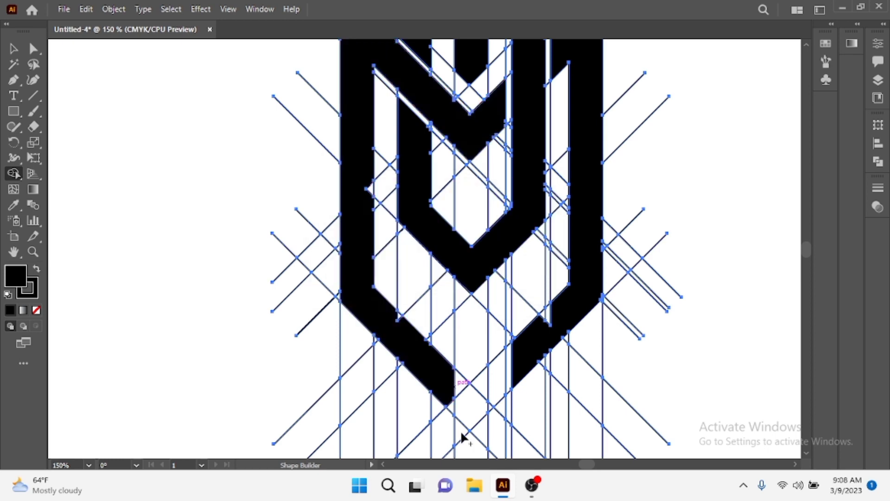
scroll(515, 438, down, 1)
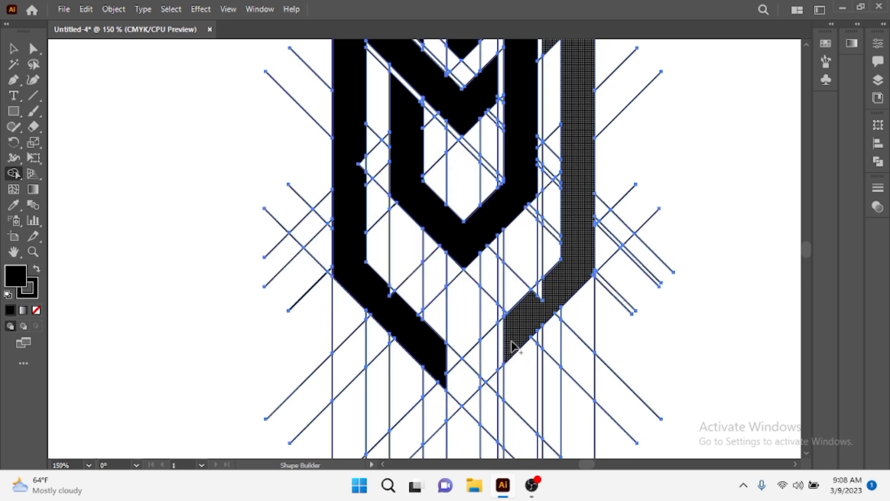
click(485, 370)
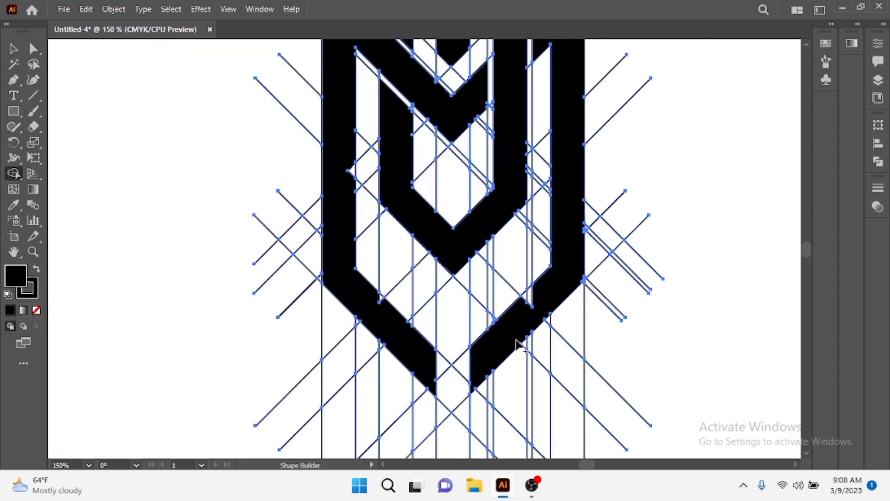
Step: Select all the artwork and guide lines with the Selection tool
scroll(464, 325, up, 1)
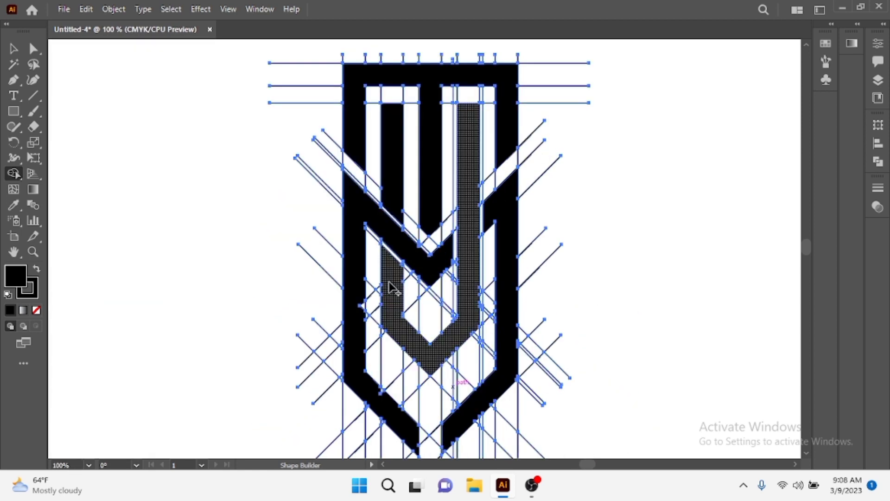
scroll(482, 357, down, 1)
scroll(479, 363, up, 1)
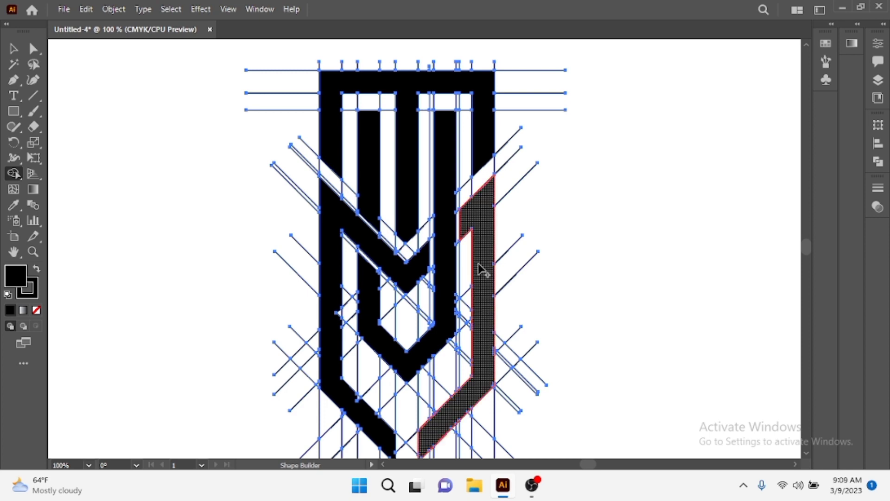
scroll(481, 268, up, 1)
scroll(438, 225, down, 1)
scroll(406, 355, up, 1)
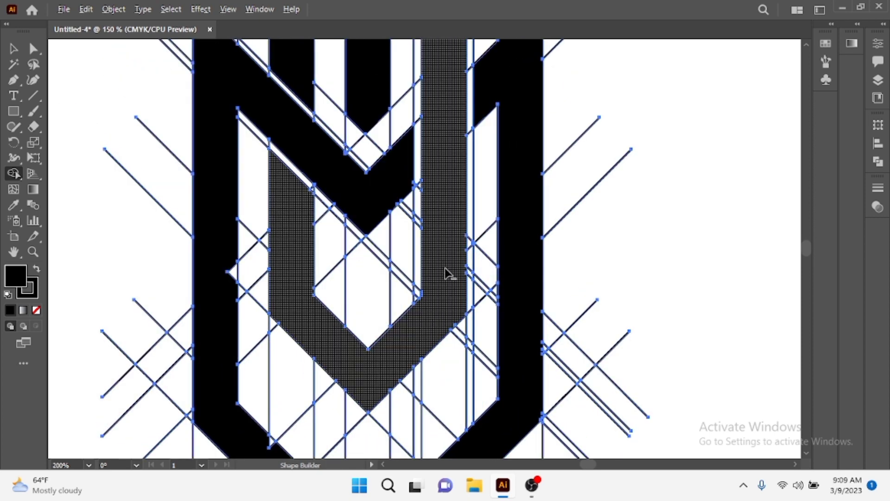
scroll(449, 288, down, 1)
scroll(449, 288, down, 2)
key(v)
click(222, 191)
scroll(416, 325, up, 1)
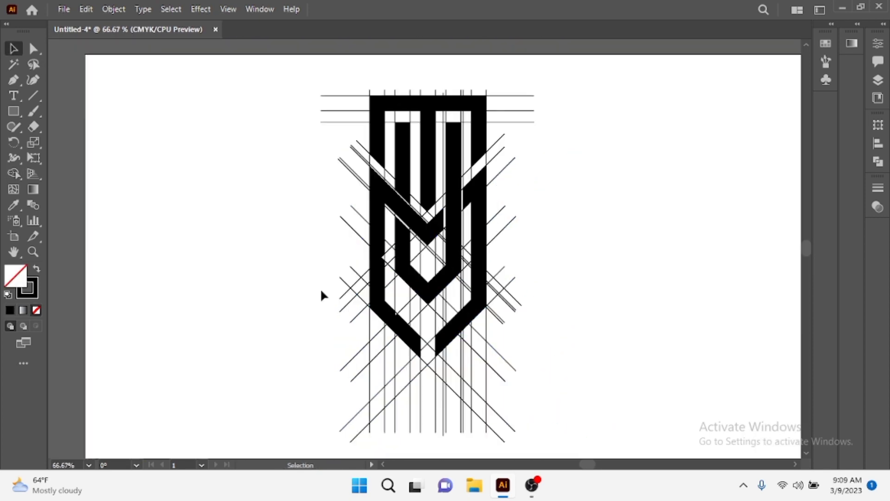
drag(299, 99, 536, 346)
Step: Using Shape Builder with a black fill, merge the left outer band and its diagonal
click(16, 178)
click(826, 43)
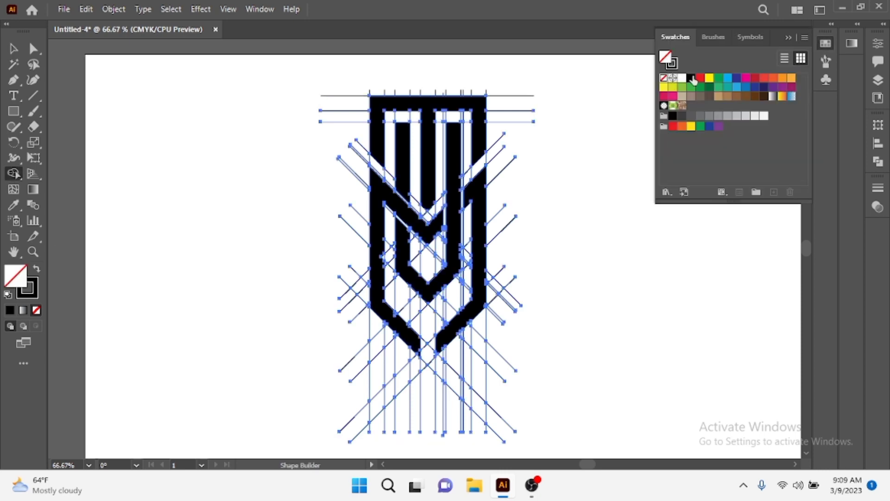
click(665, 56)
click(825, 43)
scroll(361, 287, up, 1)
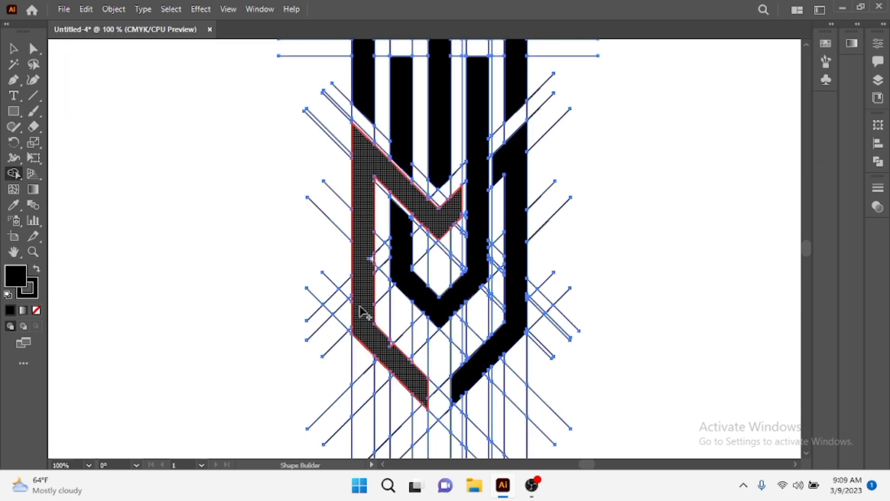
drag(399, 218, 480, 225)
Step: Reselect all the artwork and set the Shape Builder fill to black again
scroll(476, 279, down, 1)
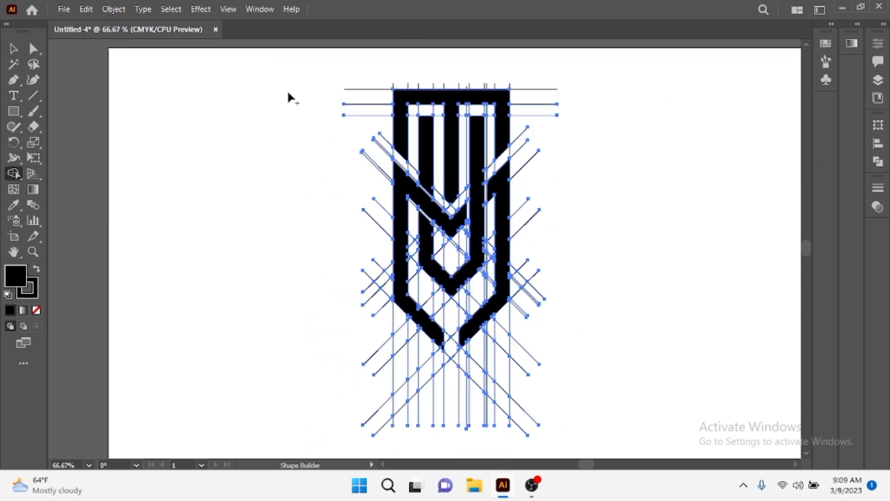
click(13, 49)
click(243, 335)
key(ctrl+a)
key(shift+m)
click(826, 43)
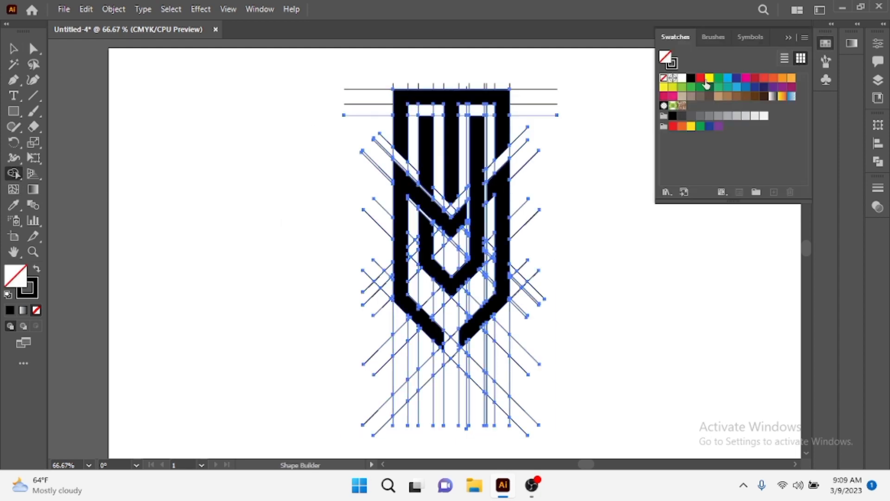
click(690, 78)
Step: Merge the top bar regions into one solid black shape
scroll(453, 354, up, 2)
scroll(440, 353, up, 1)
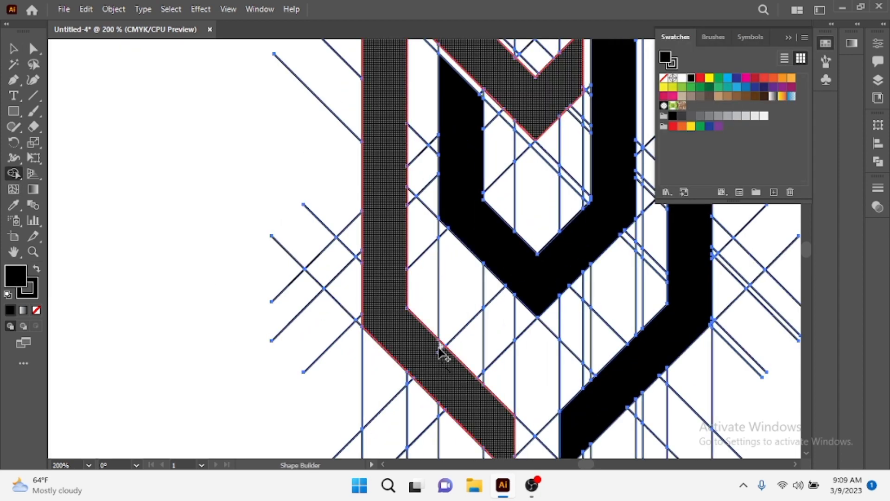
scroll(408, 302, down, 2)
scroll(463, 278, down, 1)
scroll(464, 301, up, 1)
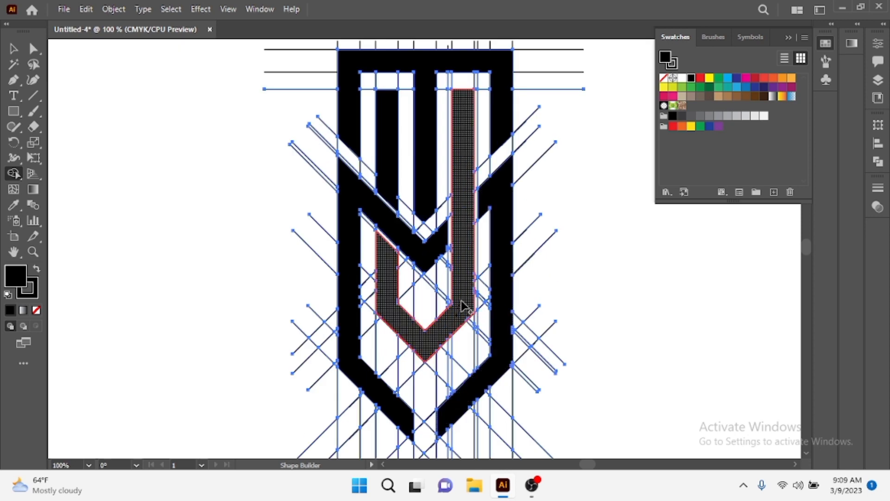
scroll(469, 149, down, 1)
drag(469, 148, 408, 151)
Step: Select the black emblem and cut it out of the drawing
key(v)
click(298, 365)
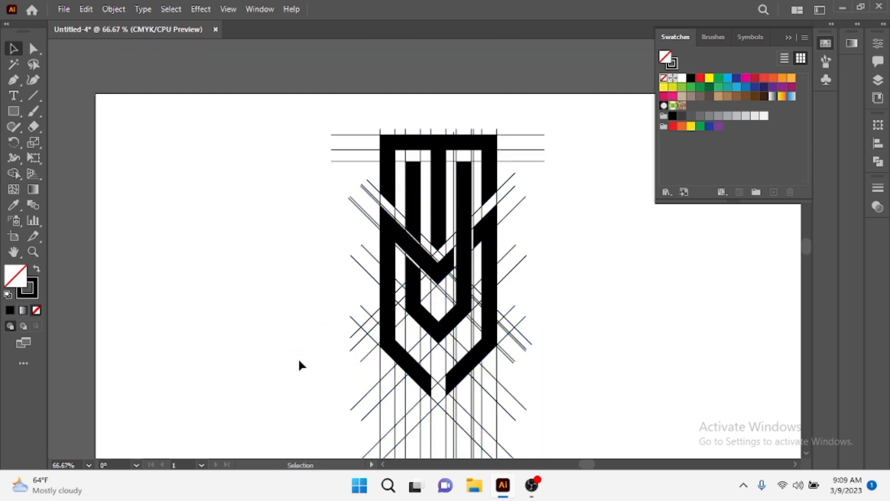
click(392, 355)
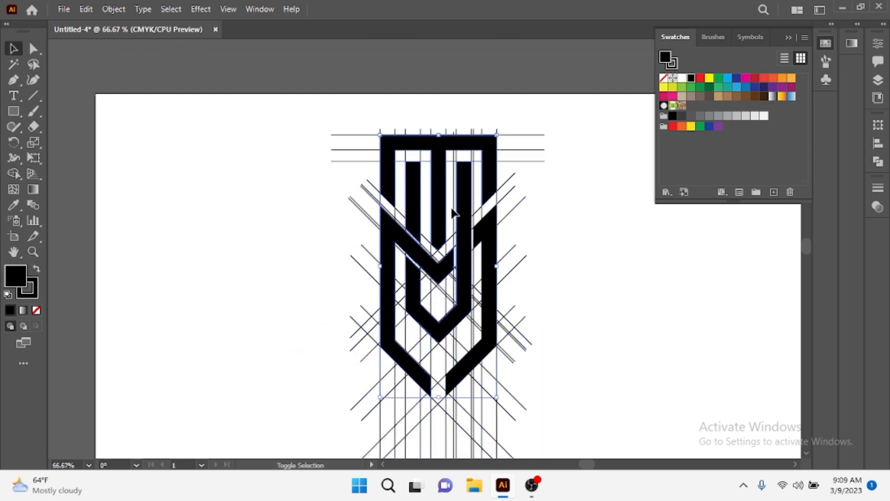
key(Delete)
Step: Delete the remaining construction lines and put the emblem back in place
drag(323, 119, 574, 407)
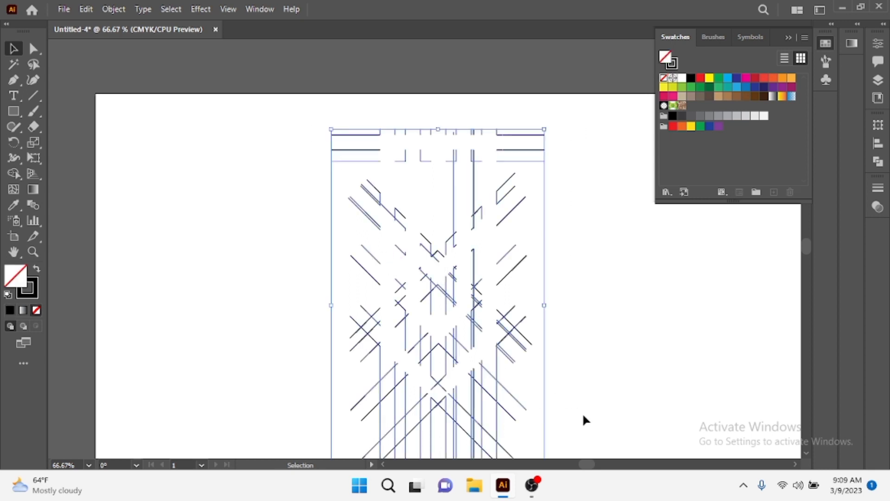
key(Delete)
scroll(462, 311, down, 1)
scroll(461, 311, down, 1)
scroll(357, 139, up, 1)
scroll(363, 139, down, 1)
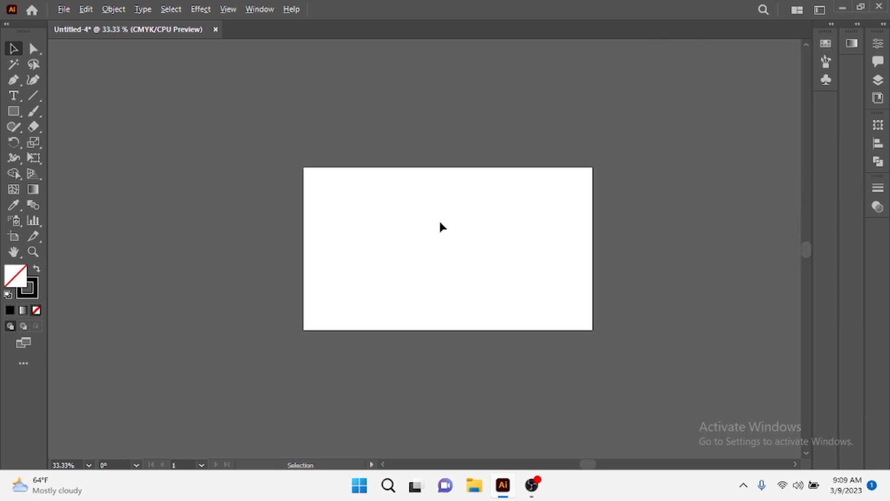
scroll(439, 226, up, 3)
key(ctrl+z)
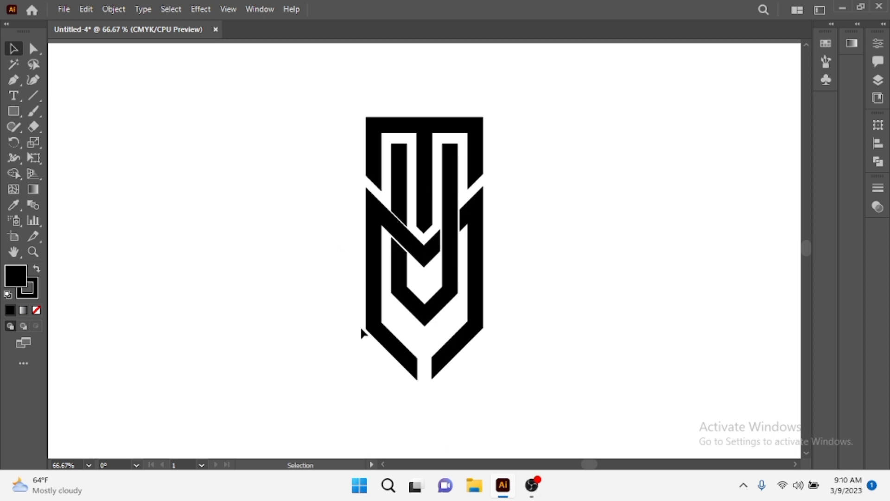
Step: Draw a vertical line and place copies on the logo's left edge and left bar's inner edge
key(backslash)
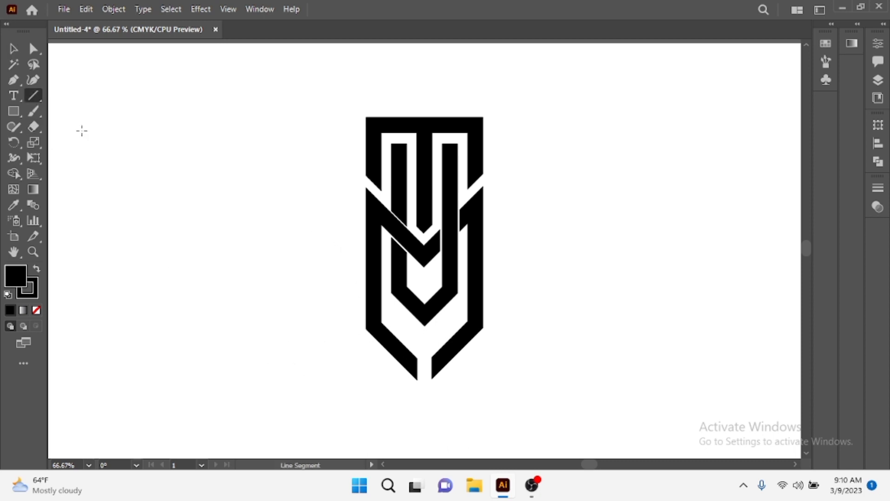
drag(246, 176, 247, 372)
click(13, 48)
click(211, 173)
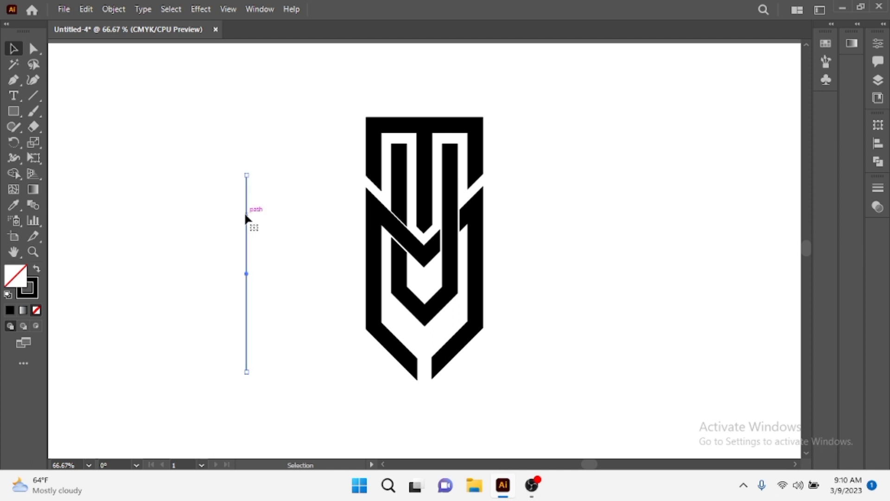
drag(246, 217, 260, 216)
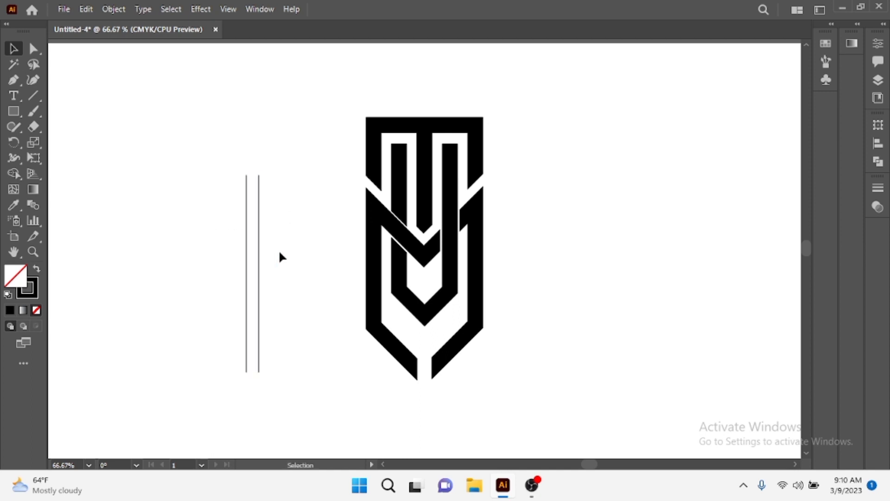
drag(247, 288, 366, 316)
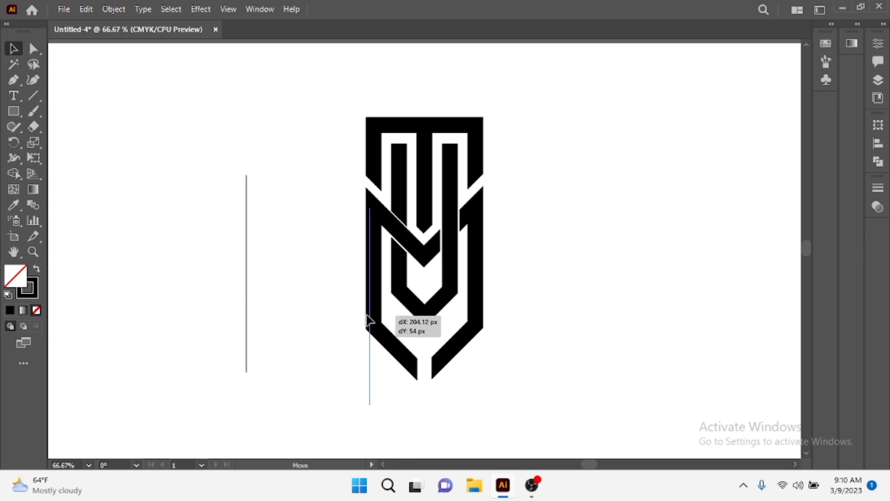
scroll(366, 385, up, 3)
drag(361, 367, 395, 369)
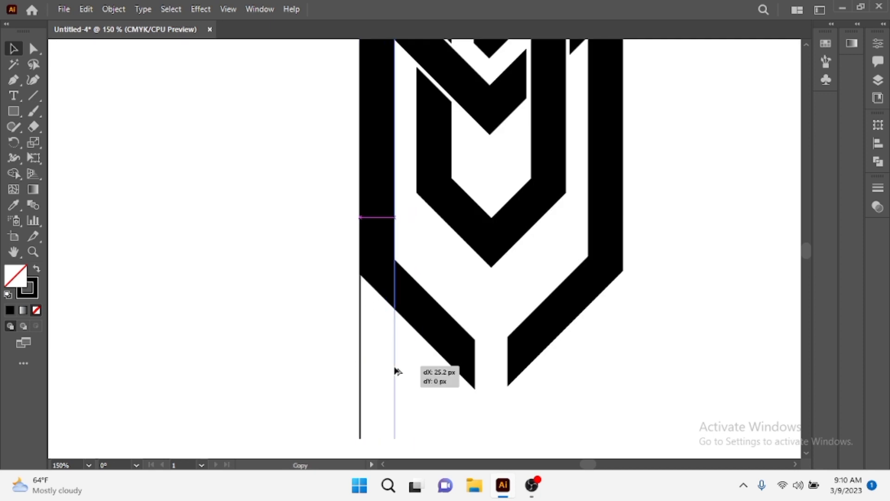
scroll(298, 354, down, 2)
Step: Top-align the two lines, rotate them 45°, and lay them along the lower left arm
drag(306, 360, 371, 393)
click(878, 143)
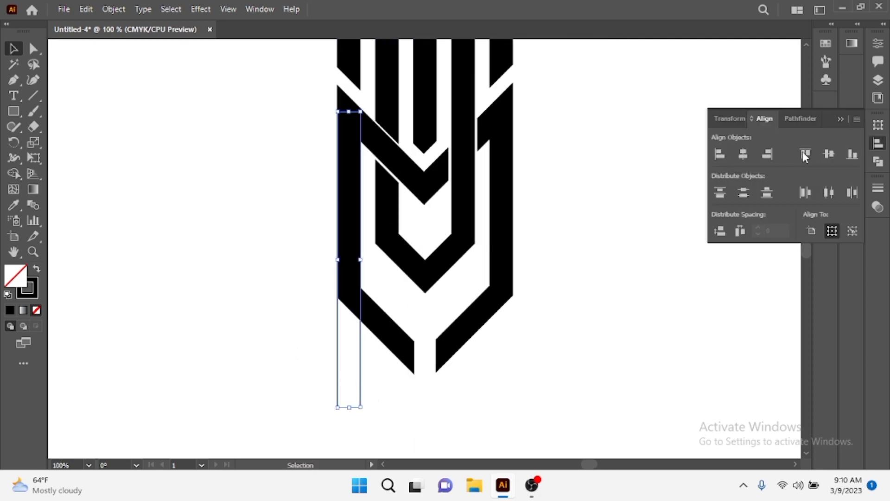
click(280, 369)
right_click(338, 364)
mouse_move(385, 280)
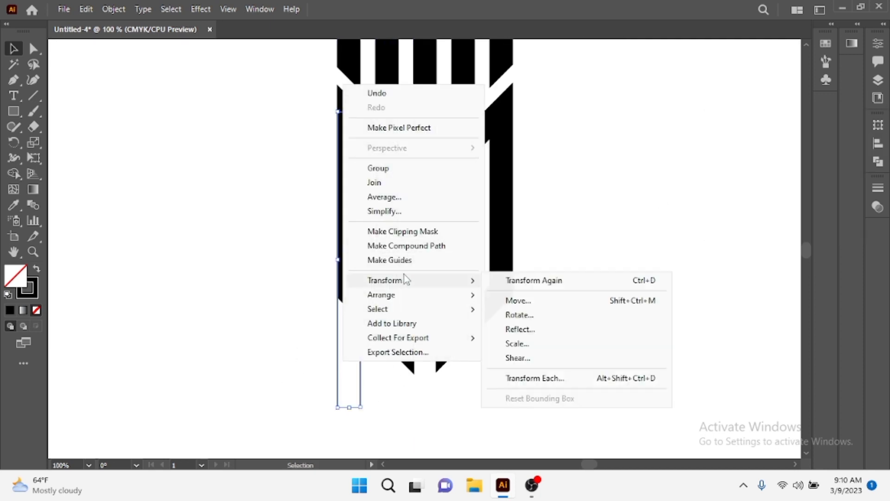
click(528, 313)
click(587, 348)
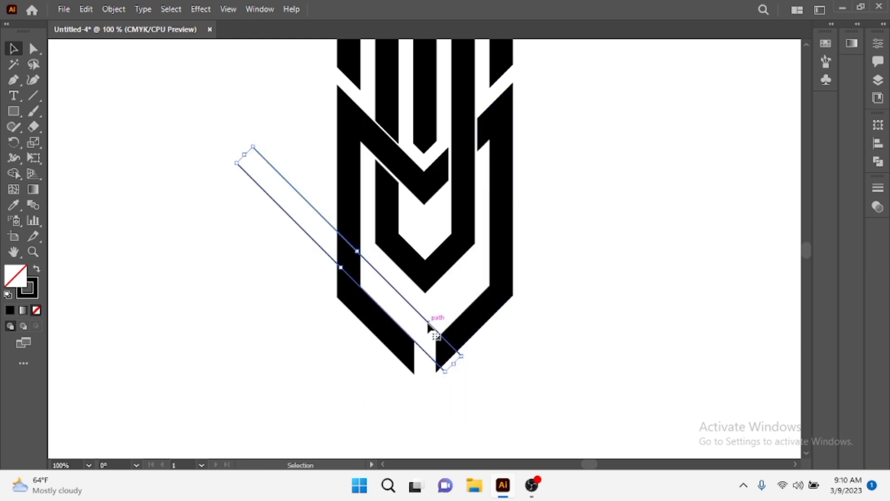
drag(428, 326, 469, 271)
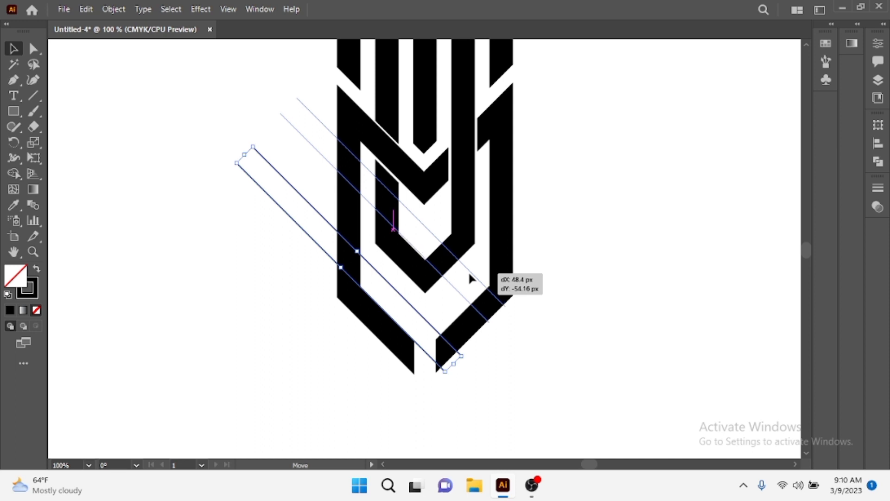
drag(469, 273, 279, 287)
drag(275, 197, 165, 355)
Step: Delete the diagonal guides and raise the inner V's bottom point and lower paths
key(Delete)
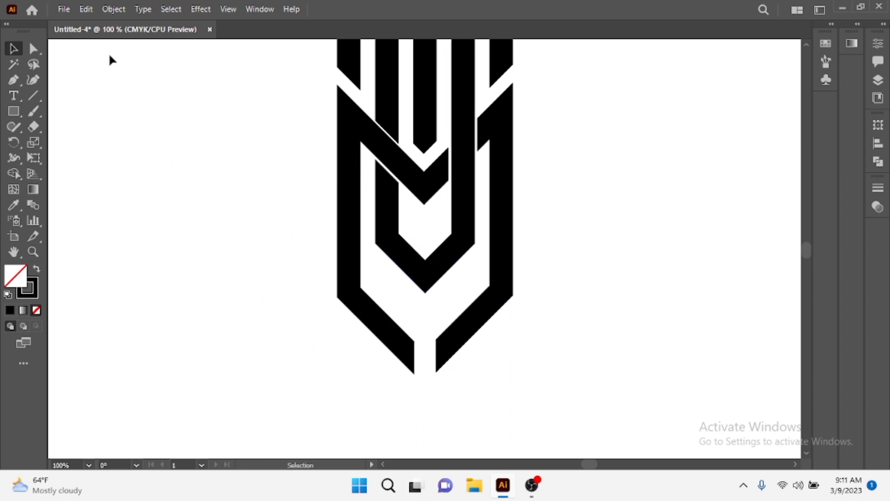
mouse_move(451, 325)
mouse_down()
mouse_move(397, 268)
mouse_move(425, 281)
mouse_up()
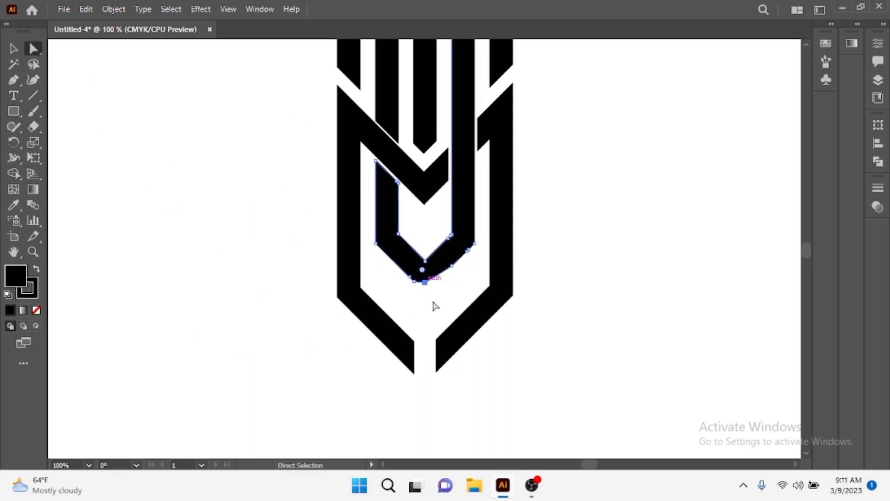
drag(289, 231, 586, 387)
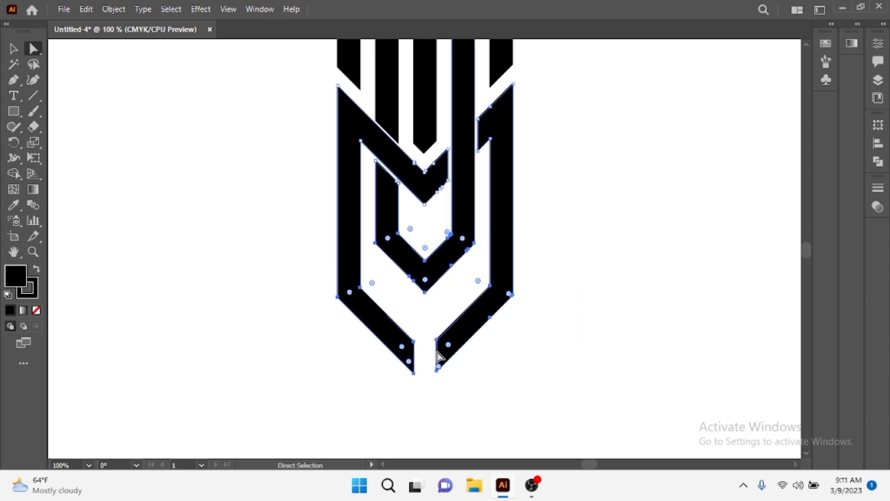
drag(438, 356, 427, 255)
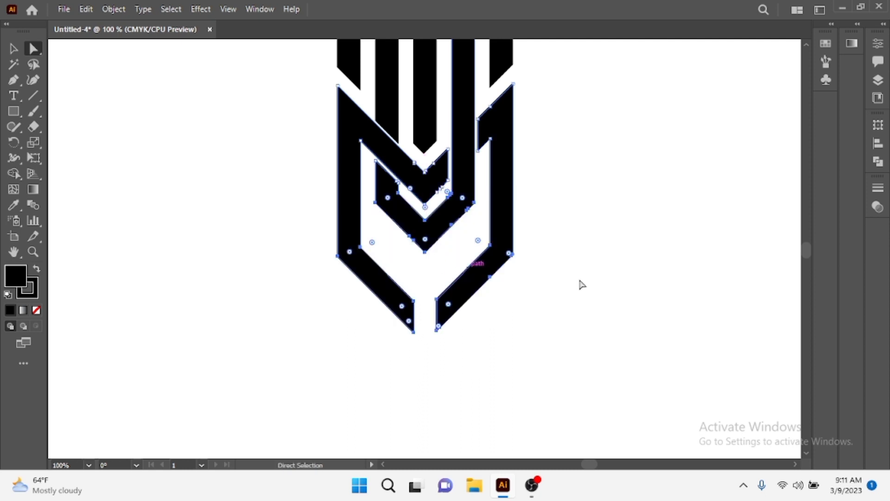
click(454, 350)
Step: Nudge the lower paths down and back up, undoing a raise of the arm tips
scroll(452, 301, down, 1)
scroll(490, 349, up, 1)
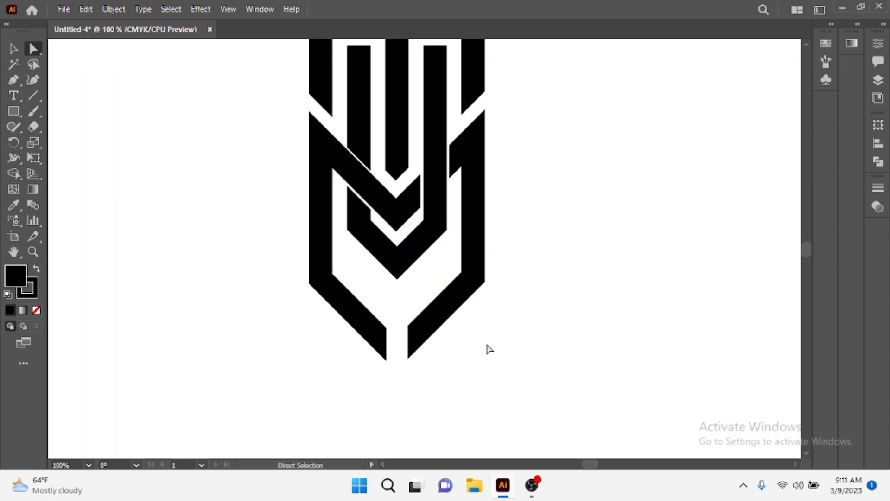
drag(401, 349, 402, 299)
key(shift+Down)
key(shift+Down)
key(shift+Down)
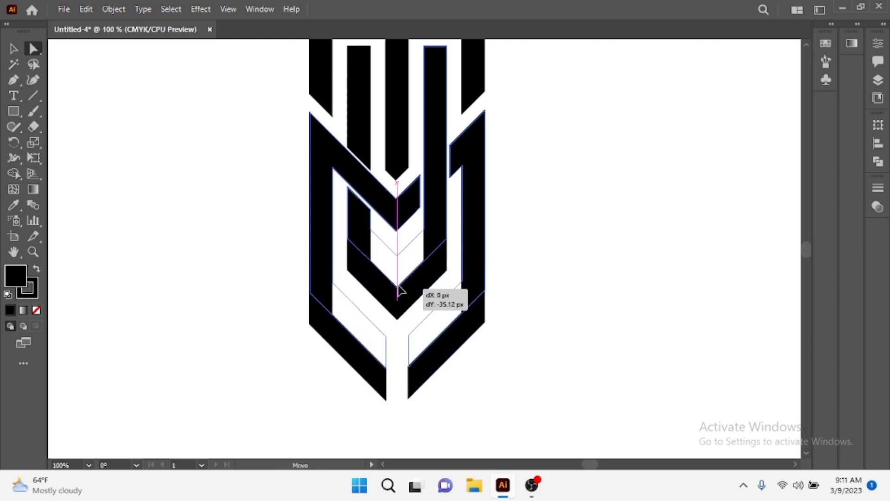
drag(284, 324, 453, 382)
mouse_move(408, 360)
mouse_down()
mouse_move(410, 332)
mouse_move(388, 367)
mouse_up()
key(ctrl+z)
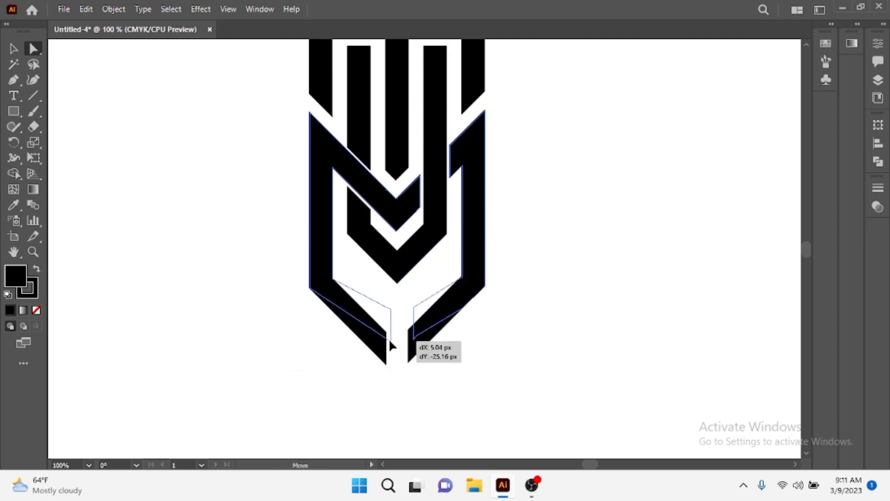
Step: Select anchors across the lower arms and the right arm piece, then zoom out to the whole logo
drag(280, 279, 357, 291)
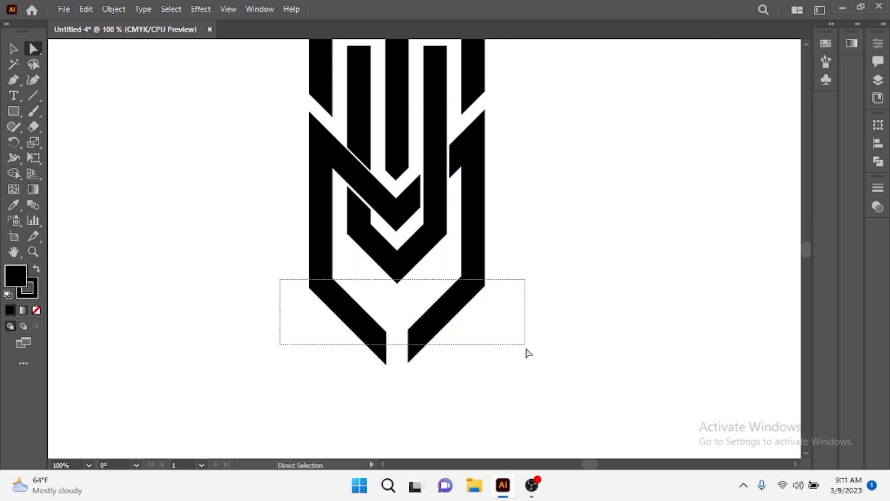
drag(527, 352, 526, 352)
click(463, 277)
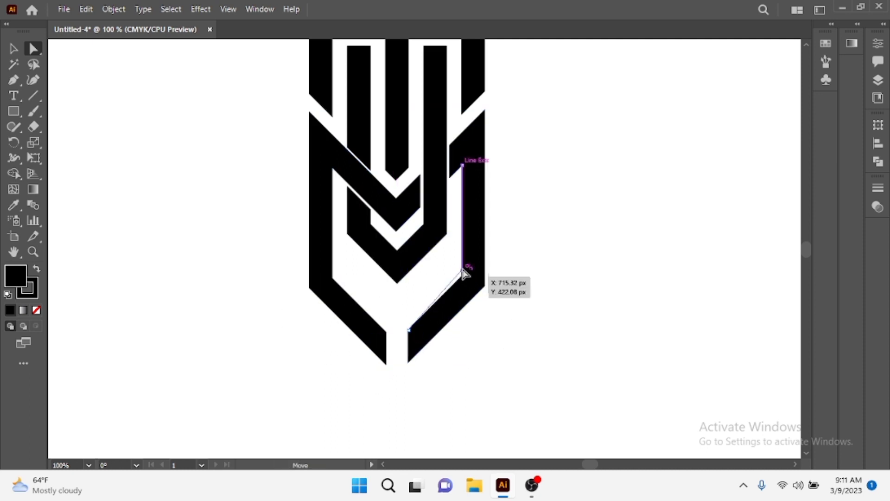
click(491, 373)
key(ctrl+minus)
scroll(420, 376, up, 1)
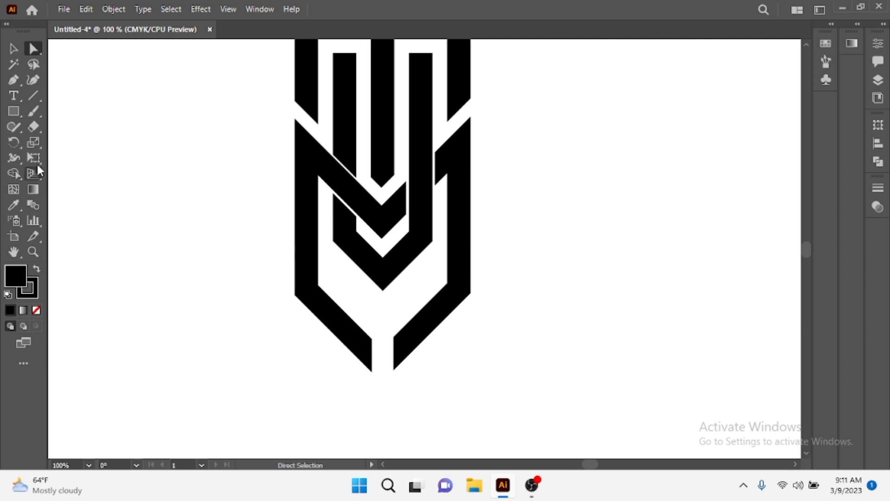
drag(155, 167, 155, 376)
key(v)
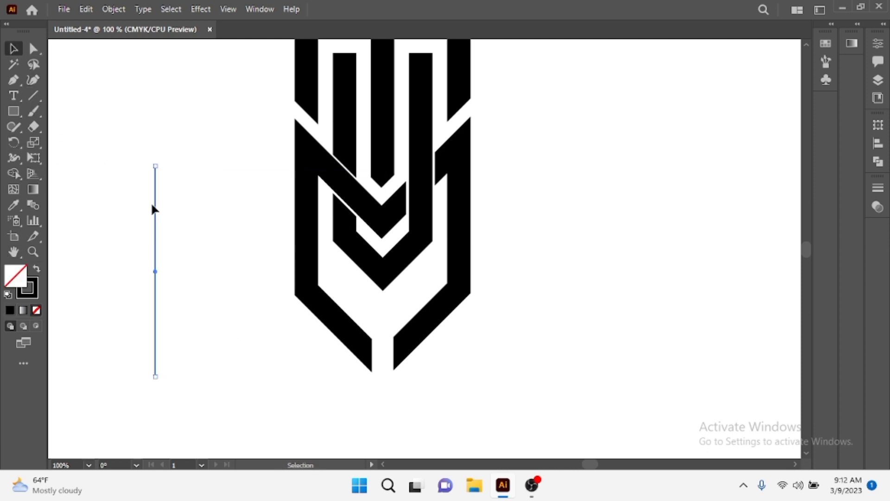
drag(154, 208, 170, 209)
click(124, 169)
drag(123, 169, 174, 190)
right_click(162, 190)
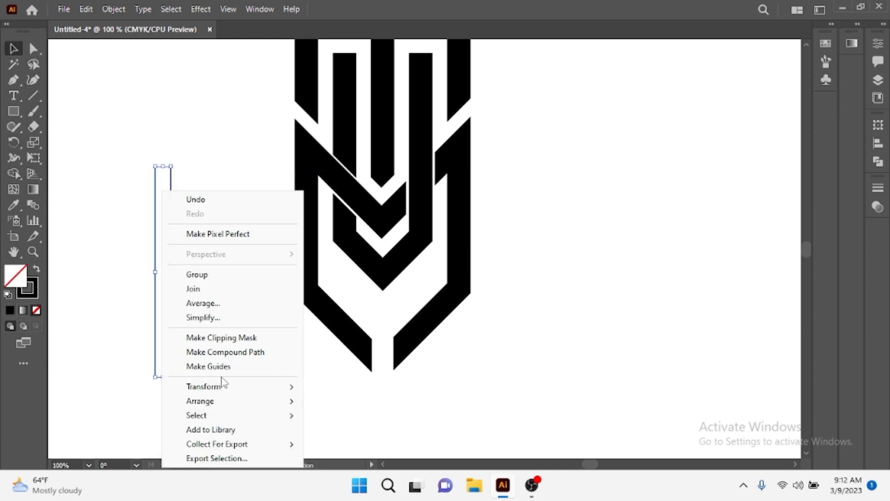
click(424, 305)
key(Return)
right_click(161, 192)
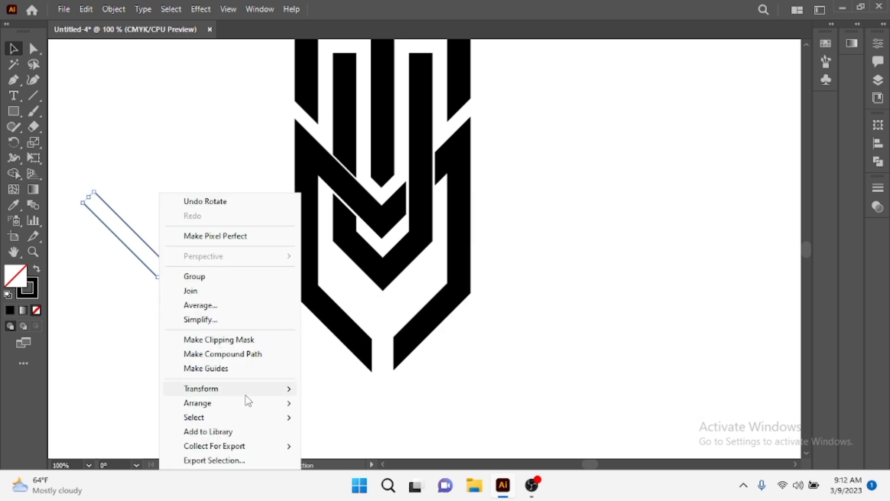
click(381, 320)
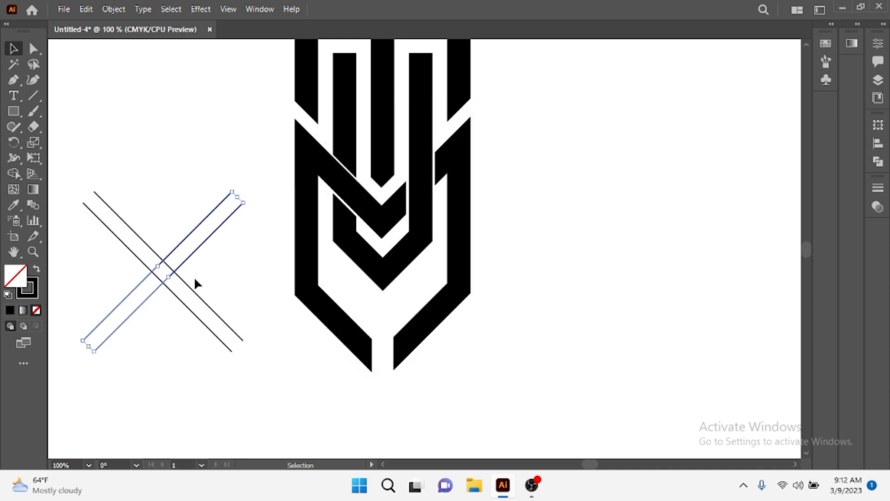
key(ctrl+a)
mouse_move(181, 263)
mouse_down()
mouse_move(405, 315)
mouse_move(386, 293)
mouse_up()
scroll(384, 313, up, 2)
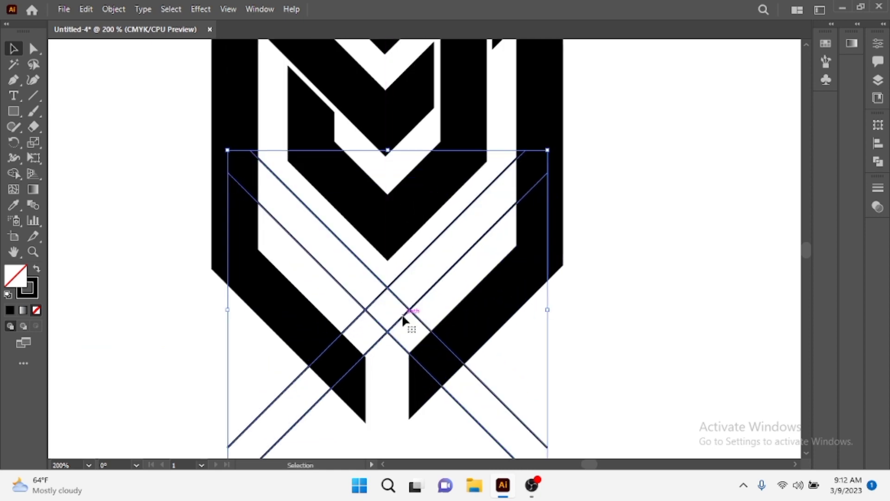
scroll(401, 313, down, 2)
click(522, 323)
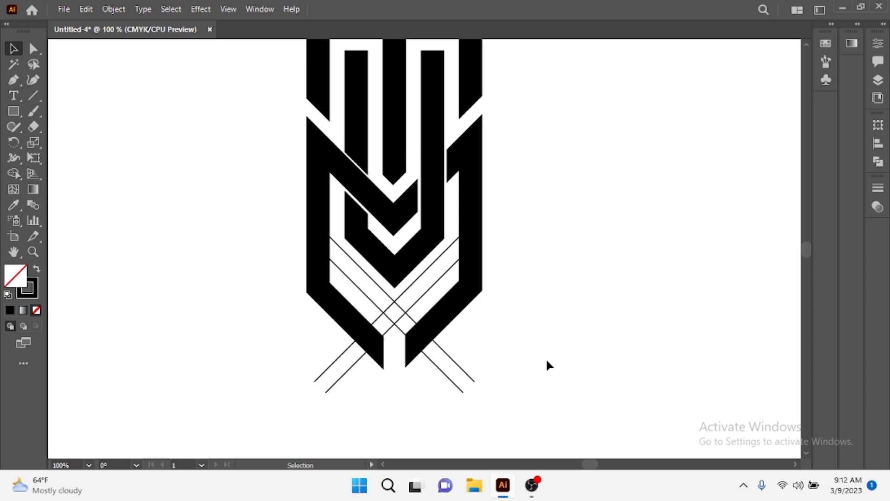
scroll(546, 357, up, 1)
drag(541, 405, 469, 438)
key(Delete)
drag(266, 384, 360, 441)
key(Delete)
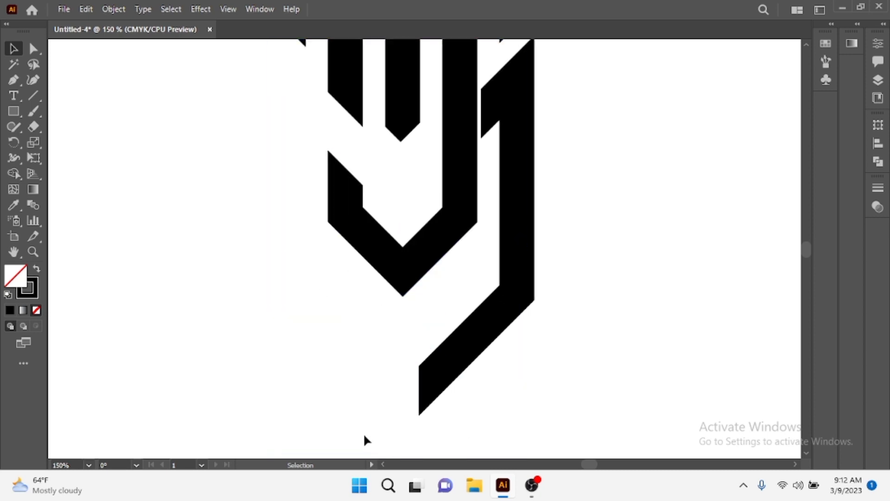
key(ctrl+z)
click(325, 427)
key(Delete)
key(ctrl+0)
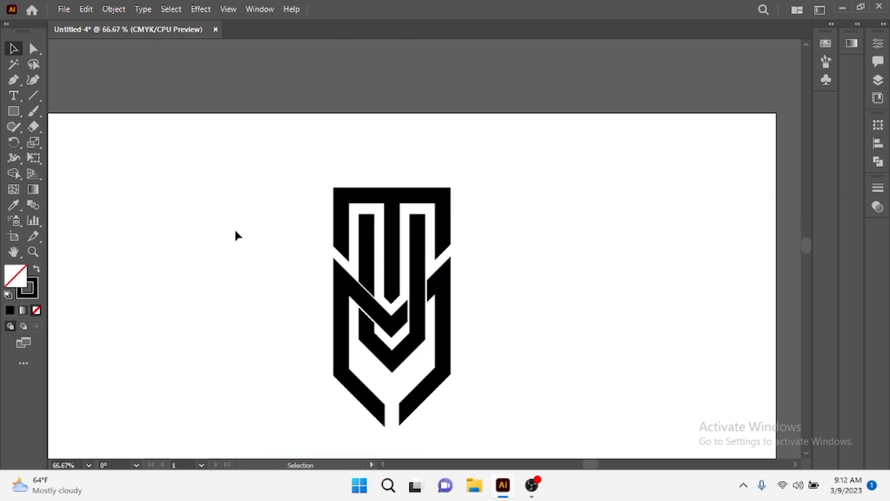